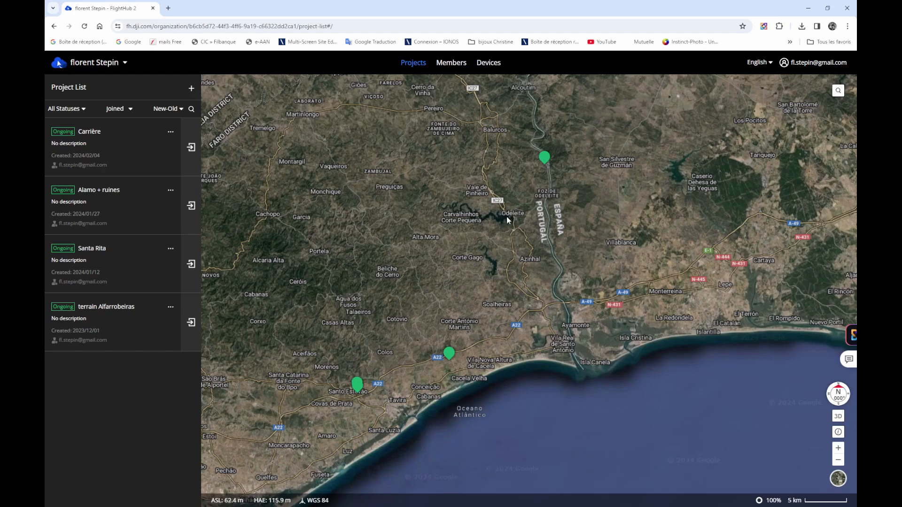
Start a new project and name it "barrage Odeleite".
{"action": "scroll", "coordinate": [498, 232], "scroll_direction": "up", "scroll_amount": 3}
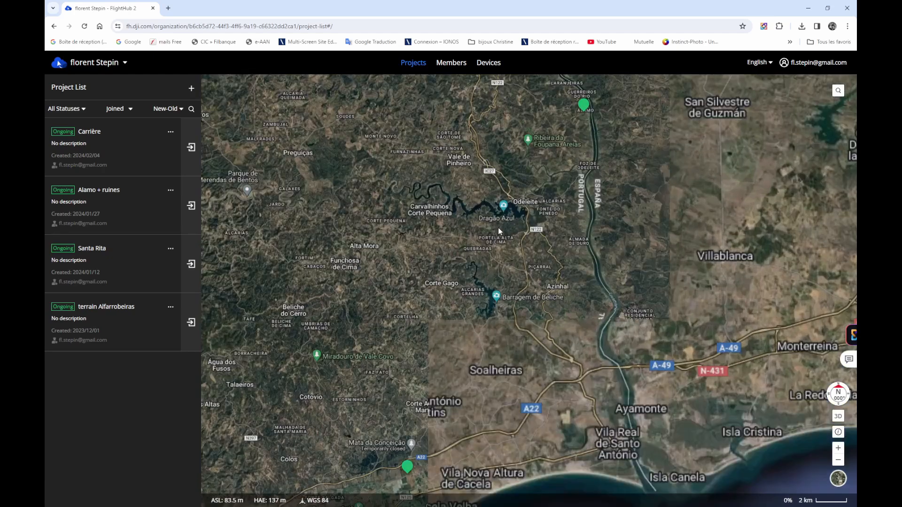
{"action": "scroll", "coordinate": [498, 227], "scroll_direction": "up", "scroll_amount": 2}
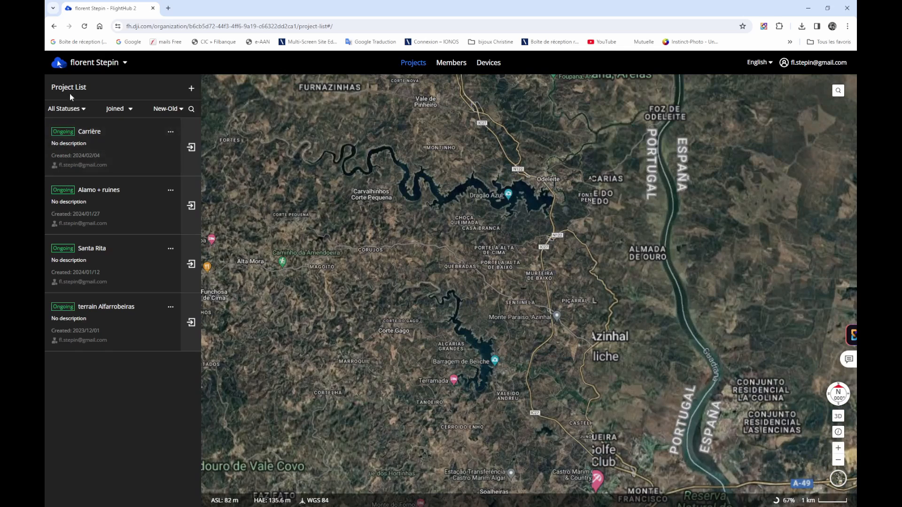
{"action": "left_click", "coordinate": [191, 89]}
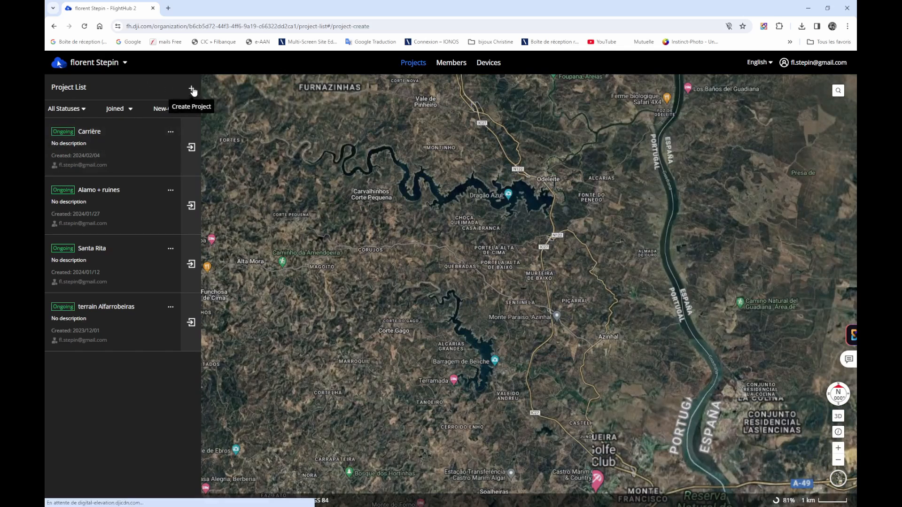
{"action": "left_click", "coordinate": [72, 124]}
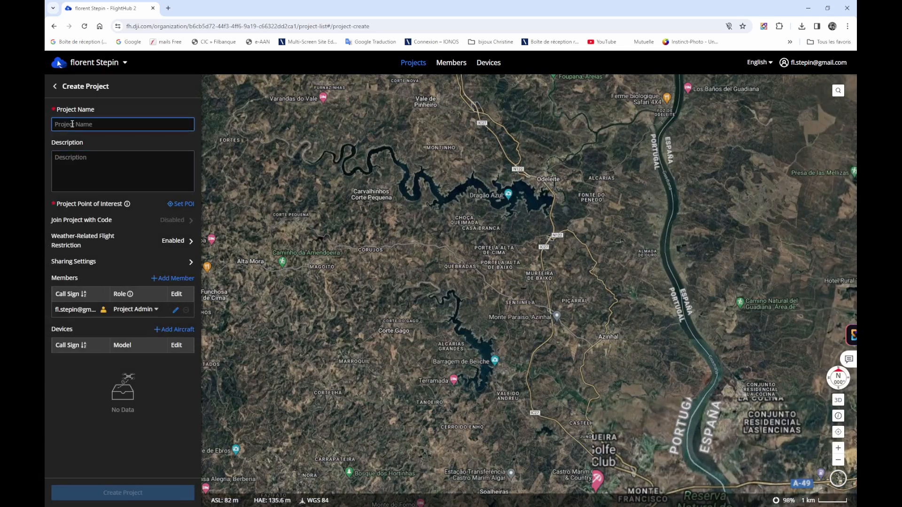
{"action": "type", "text": "barrage "}
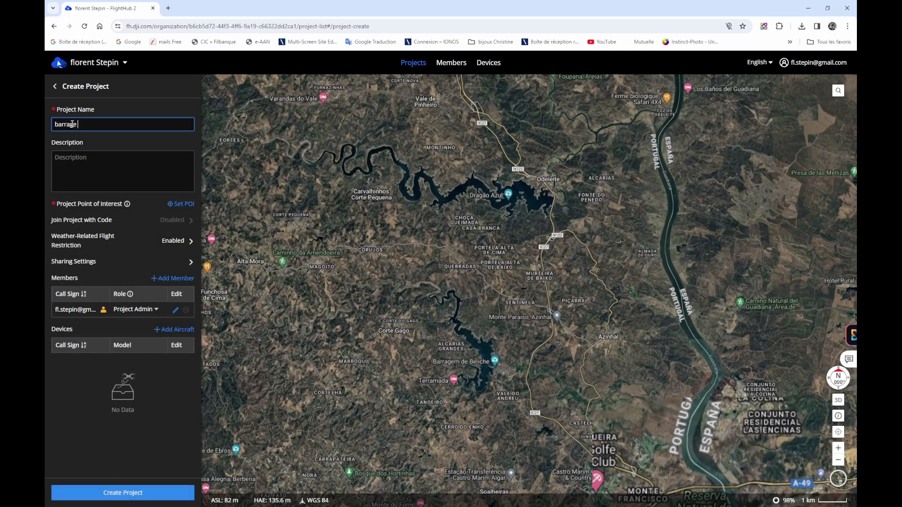
{"action": "type", "text": "Odeleite"}
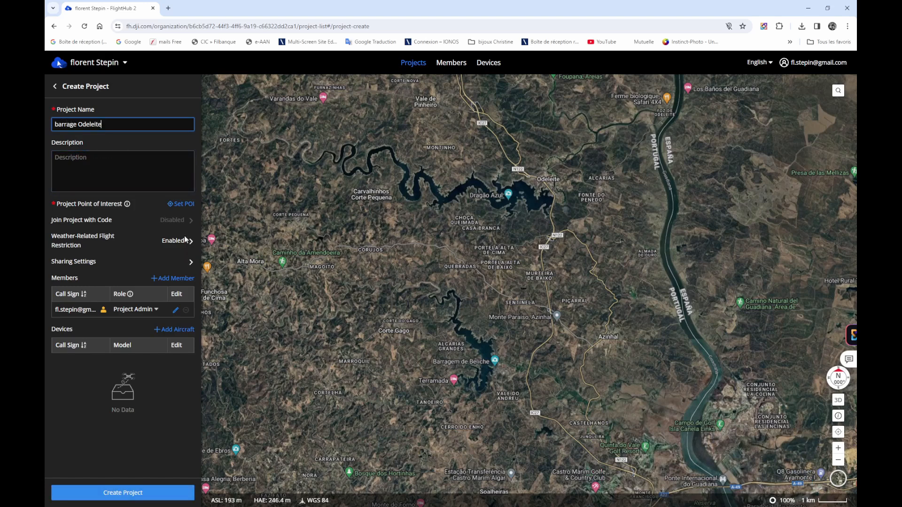
Set the project's point of interest on the reservoir just west of the Odeleite dam road and create the project.
{"action": "left_click", "coordinate": [183, 205]}
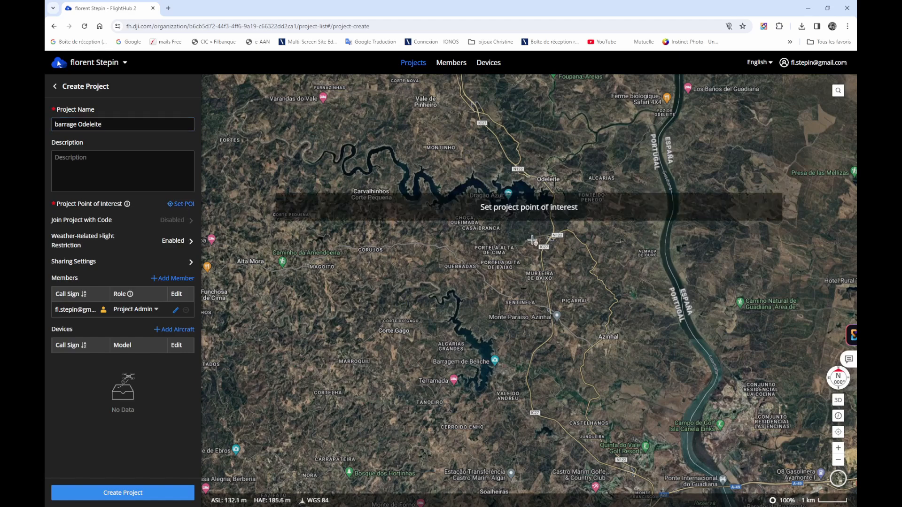
{"action": "scroll", "coordinate": [532, 240], "scroll_direction": "up", "scroll_amount": 3}
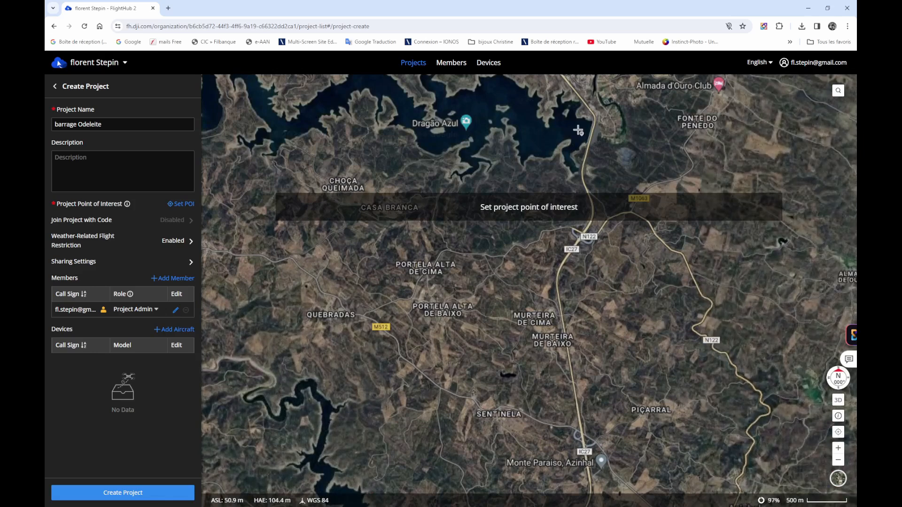
{"action": "left_click", "coordinate": [578, 130]}
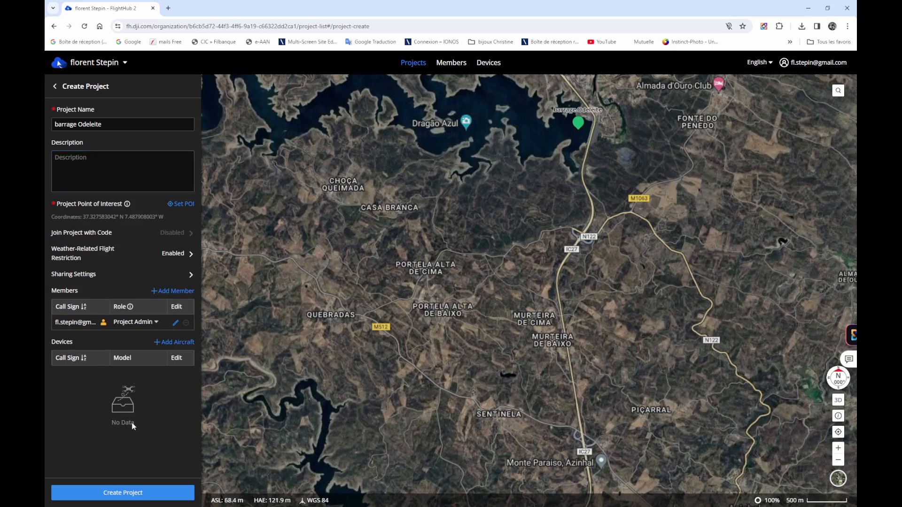
{"action": "left_click", "coordinate": [129, 492]}
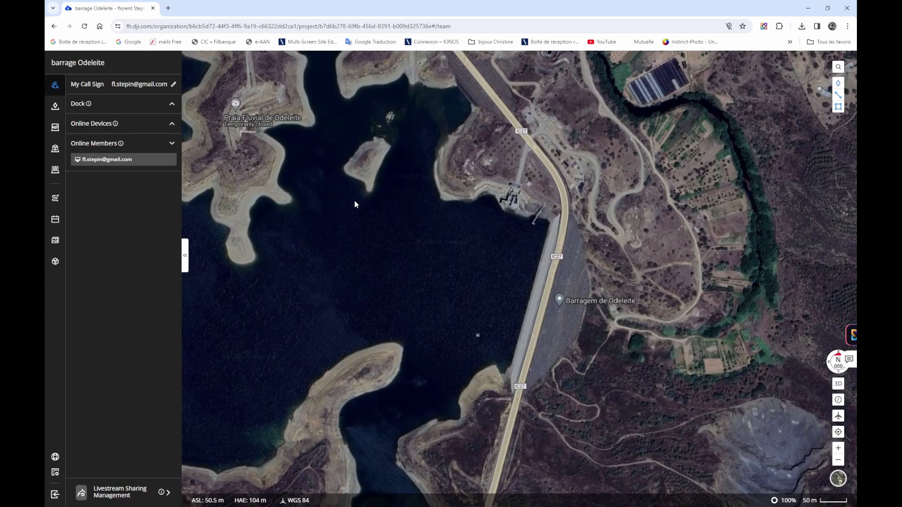
Start a new flight route for the Praia Fluvial de Odeleite peninsula and name it "barrage Odeleite".
{"action": "left_click_drag", "start_coordinate": [354, 204], "coordinate": [490, 294]}
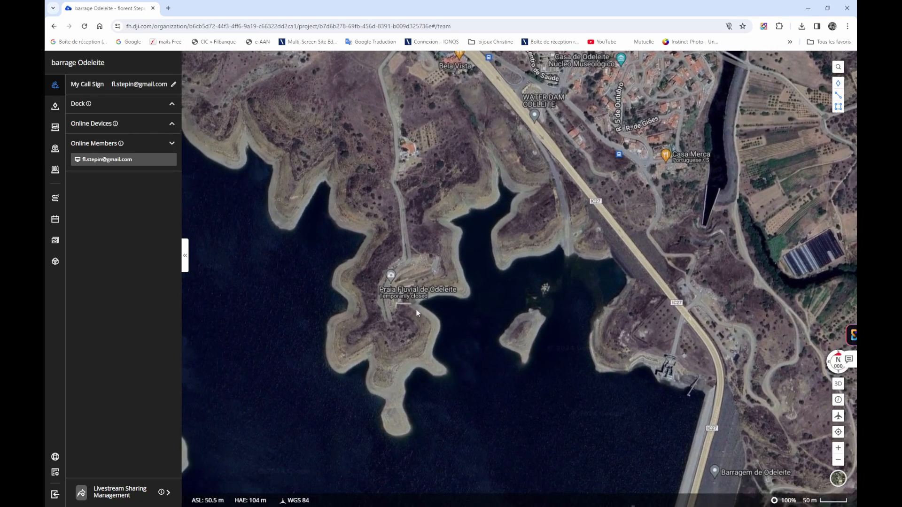
{"action": "left_click_drag", "start_coordinate": [461, 333], "coordinate": [484, 332]}
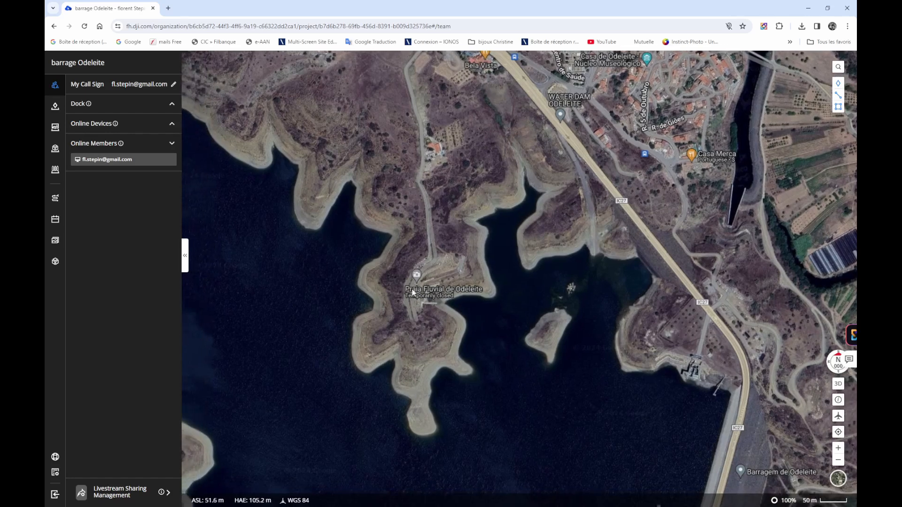
{"action": "scroll", "coordinate": [410, 289], "scroll_direction": "up", "scroll_amount": 3}
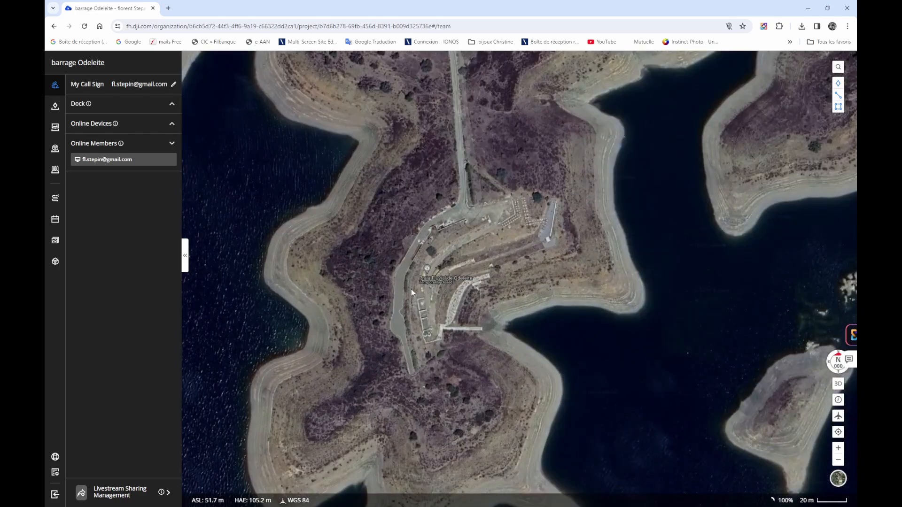
{"action": "scroll", "coordinate": [411, 289], "scroll_direction": "up", "scroll_amount": 1}
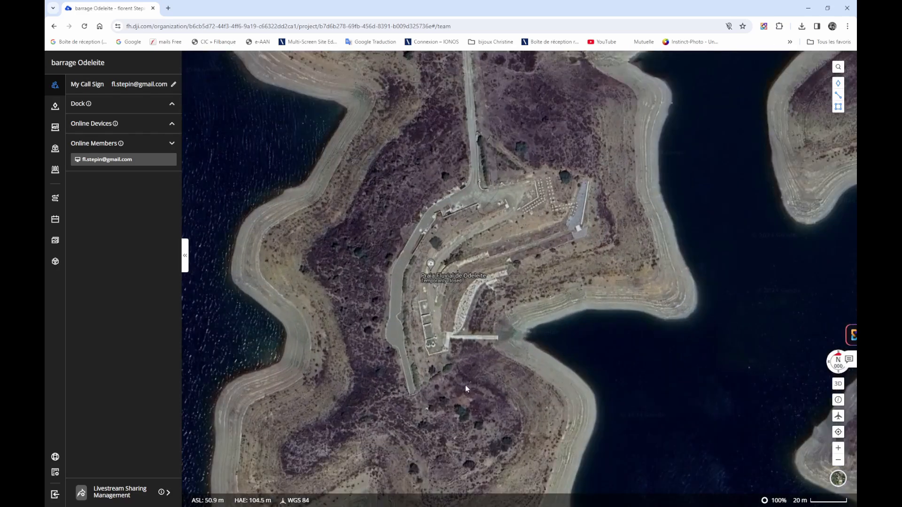
{"action": "left_click_drag", "start_coordinate": [481, 382], "coordinate": [508, 330]}
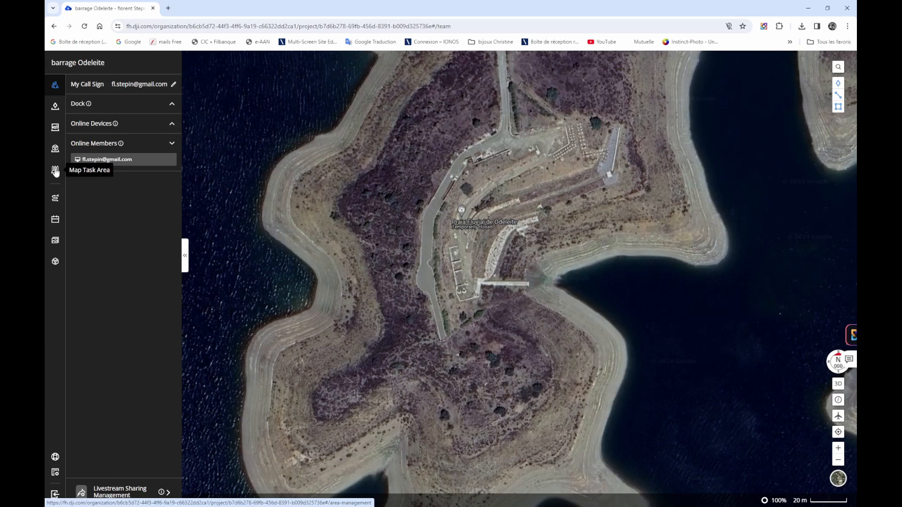
{"action": "left_click", "coordinate": [54, 199]}
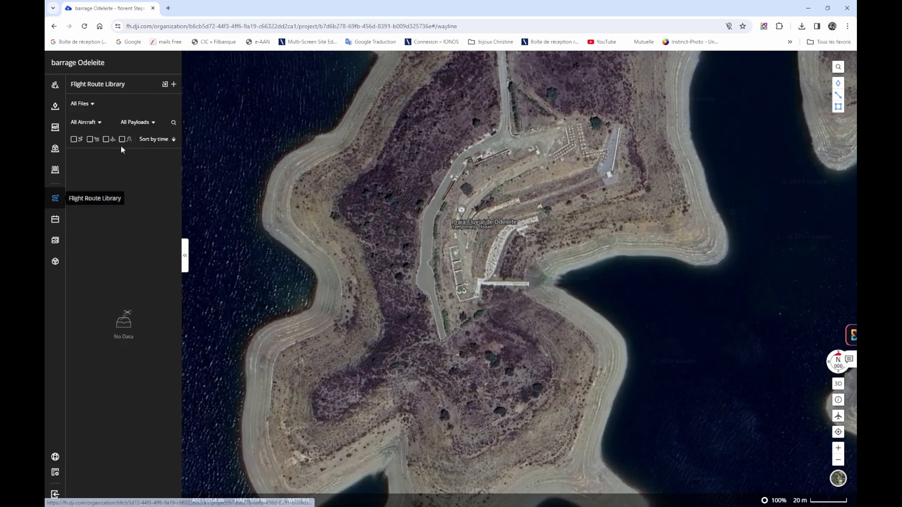
{"action": "left_click", "coordinate": [175, 86]}
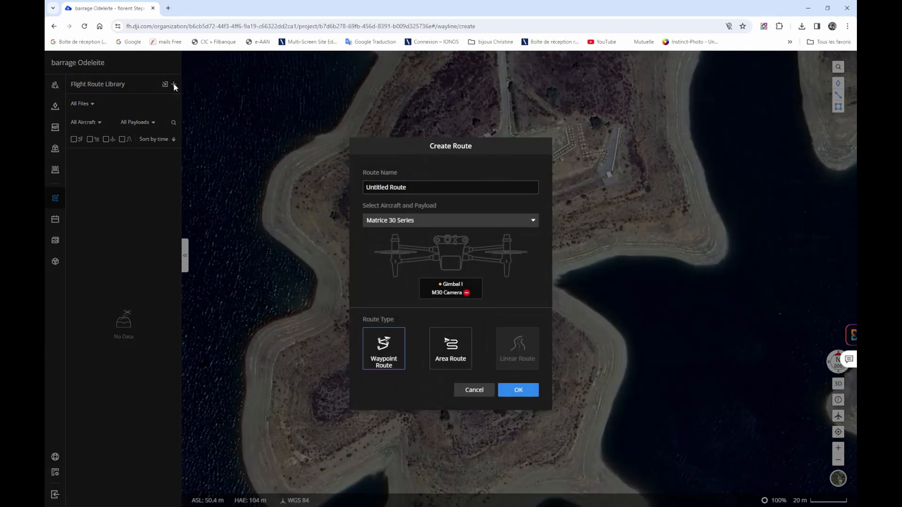
{"action": "left_click_drag", "start_coordinate": [410, 186], "coordinate": [339, 192]}
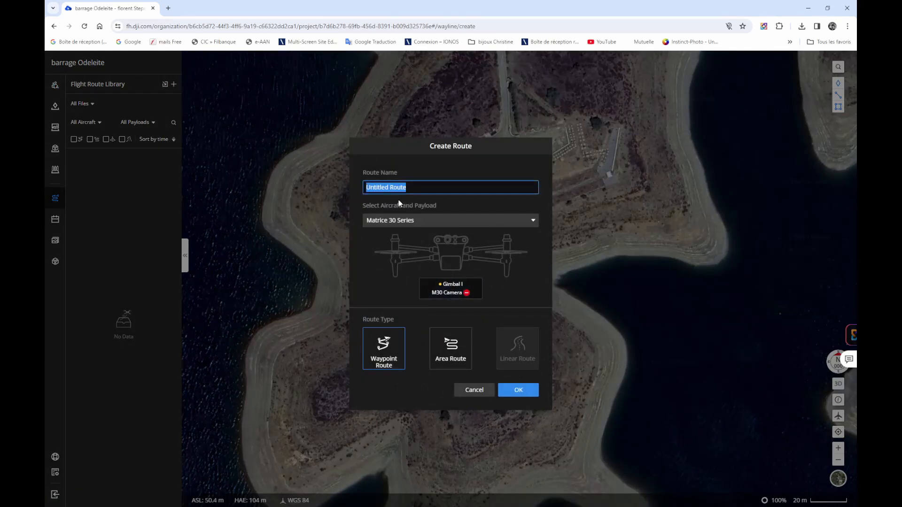
{"action": "type", "text": "barrage Odeleite"}
Choose the Mavic 3 Enterprise Series as the aircraft and create the route as a Waypoint Route.
{"action": "left_click", "coordinate": [533, 224]}
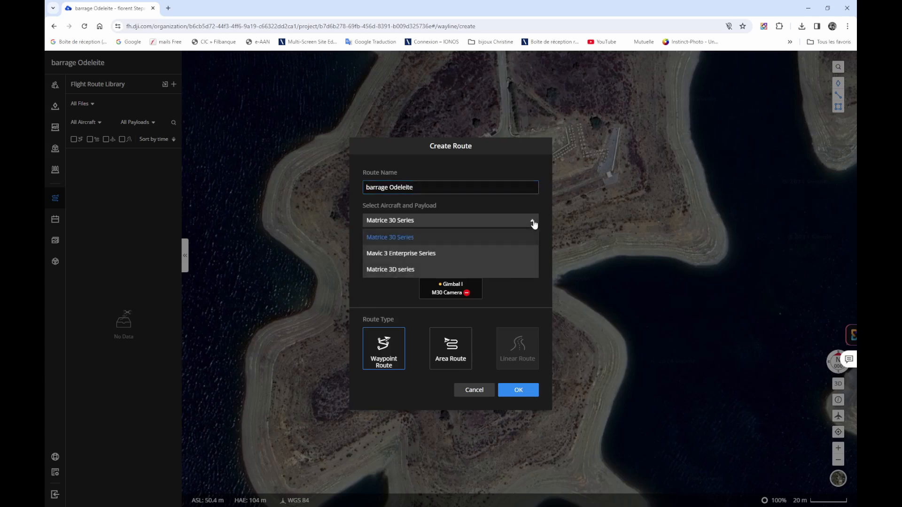
{"action": "left_click", "coordinate": [388, 254]}
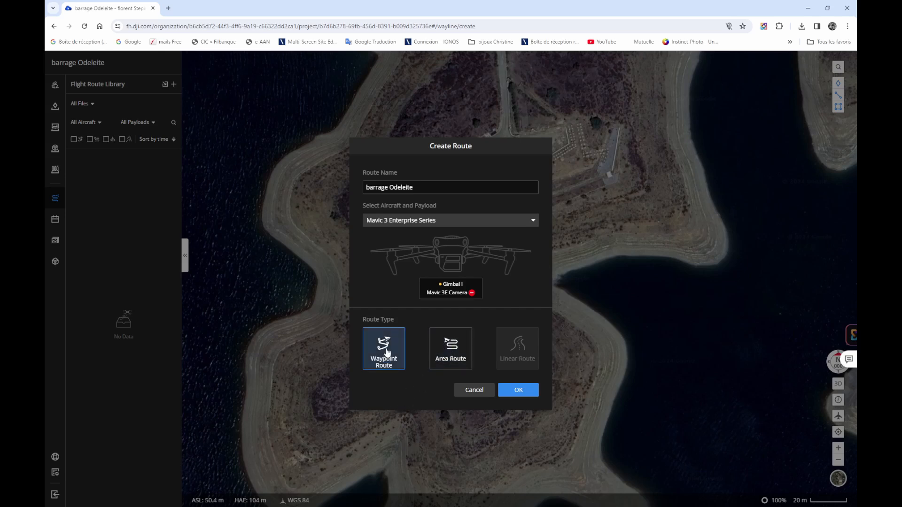
{"action": "left_click", "coordinate": [518, 391]}
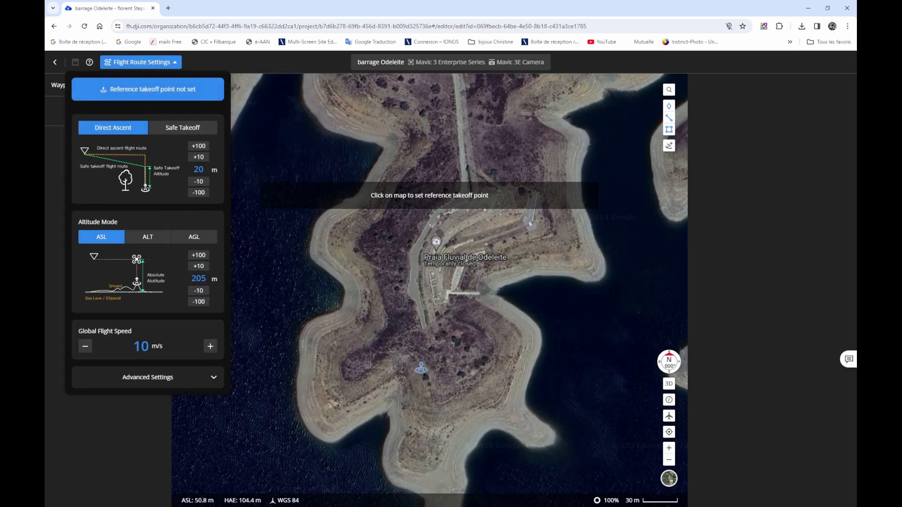
Set the reference takeoff point on the access road just west of Praia Fluvial de Odeleite.
{"action": "scroll", "coordinate": [405, 365], "scroll_direction": "up", "scroll_amount": 1}
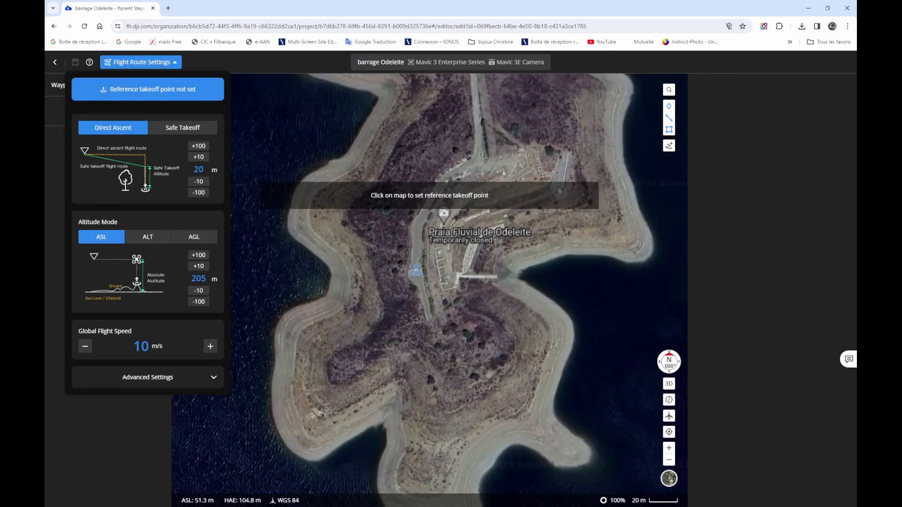
{"action": "left_click", "coordinate": [416, 270]}
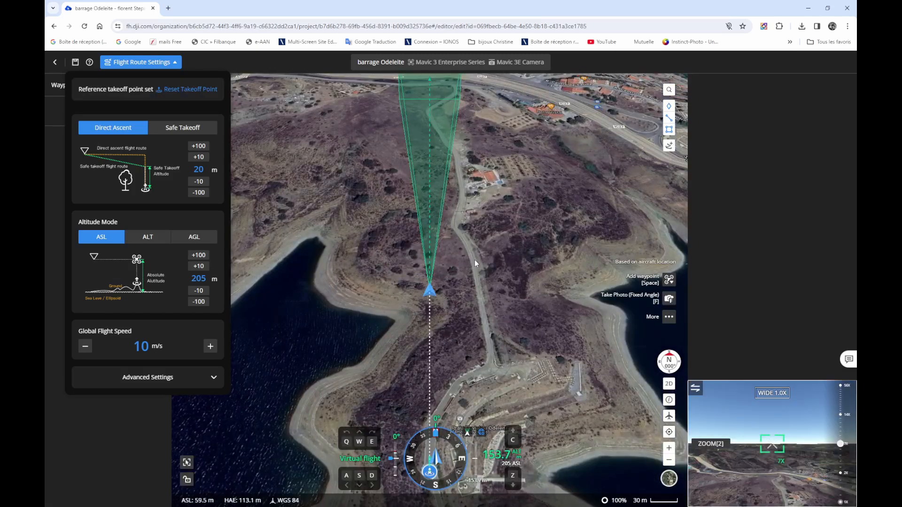
{"action": "scroll", "coordinate": [473, 259], "scroll_direction": "down", "scroll_amount": 2}
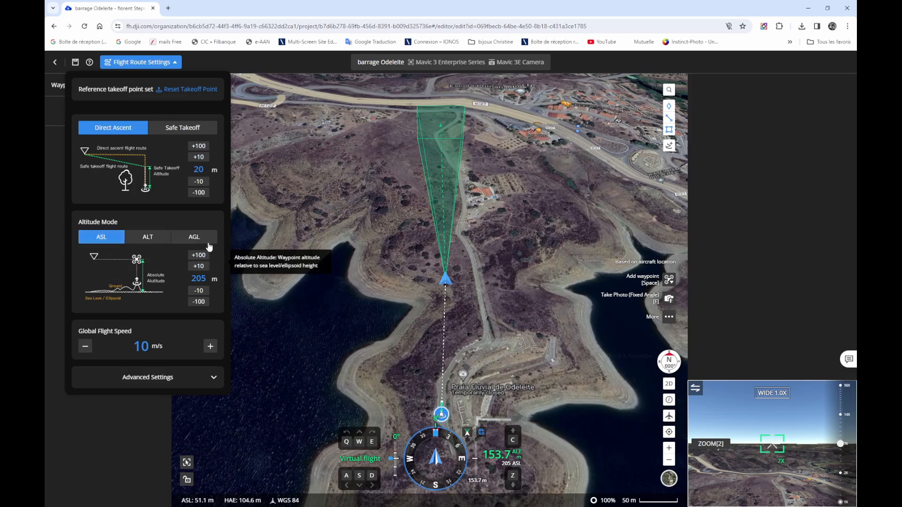
Switch the route's altitude mode to AGL and set the height above ground to 40 m.
{"action": "left_click", "coordinate": [196, 239]}
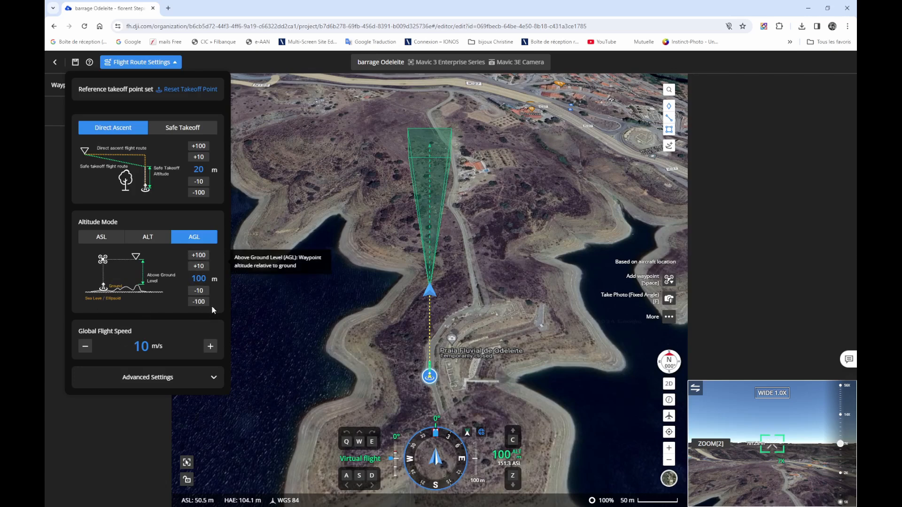
{"action": "left_click", "coordinate": [200, 291]}
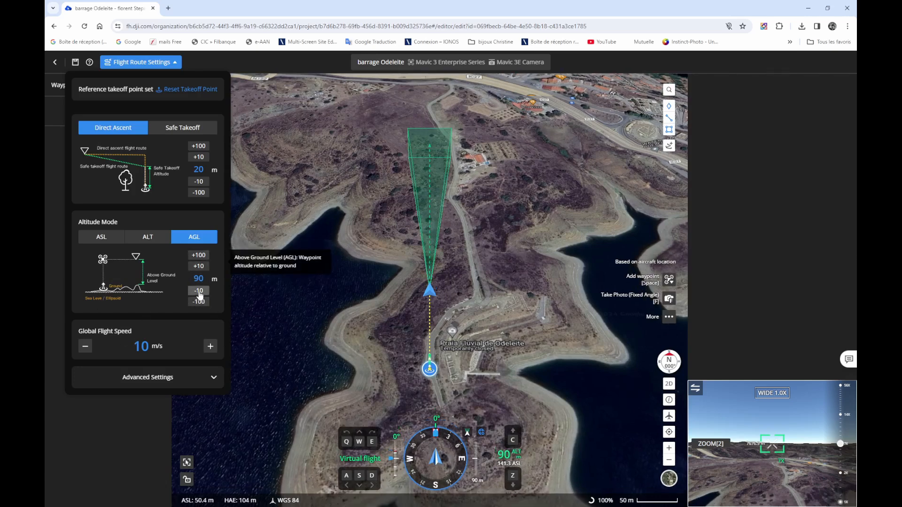
{"action": "left_click", "coordinate": [199, 291]}
{"action": "left_click", "coordinate": [199, 291]}
{"action": "left_click", "coordinate": [199, 291]}
{"action": "left_click", "coordinate": [199, 291]}
{"action": "left_click", "coordinate": [200, 292]}
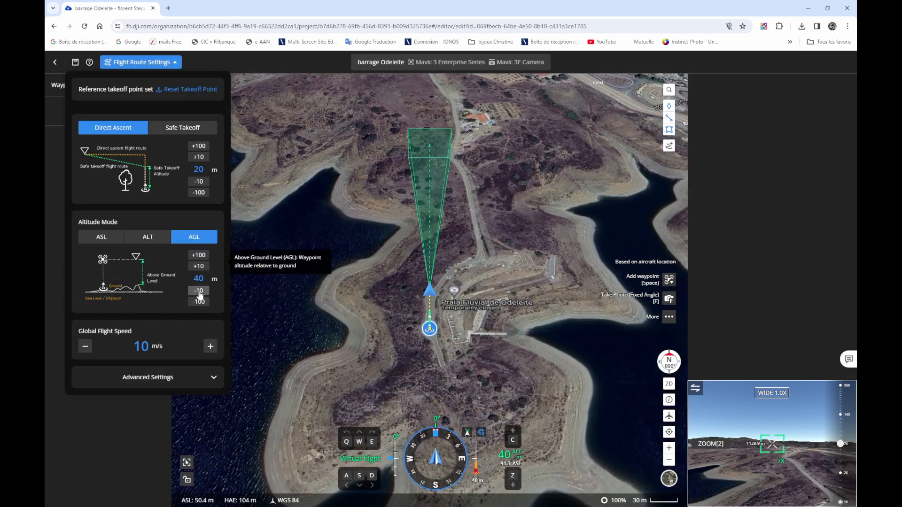
Compare the takeoff modes, keep Direct Ascent, and set the safe takeoff altitude to 40 m.
{"action": "left_click", "coordinate": [182, 127]}
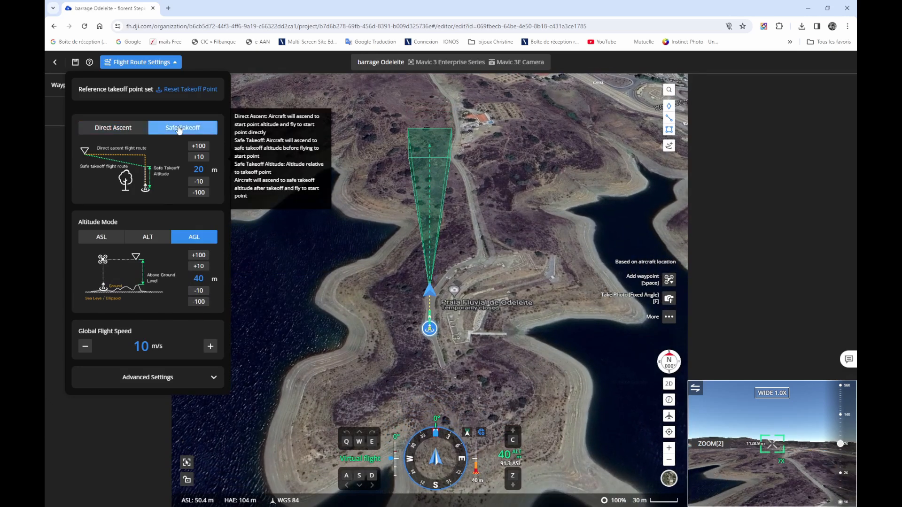
{"action": "left_click", "coordinate": [107, 131]}
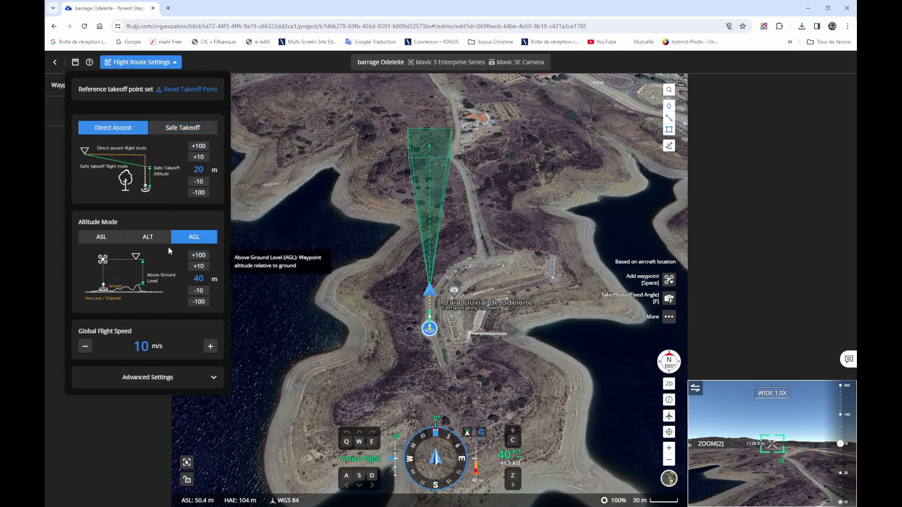
{"action": "left_click", "coordinate": [198, 158]}
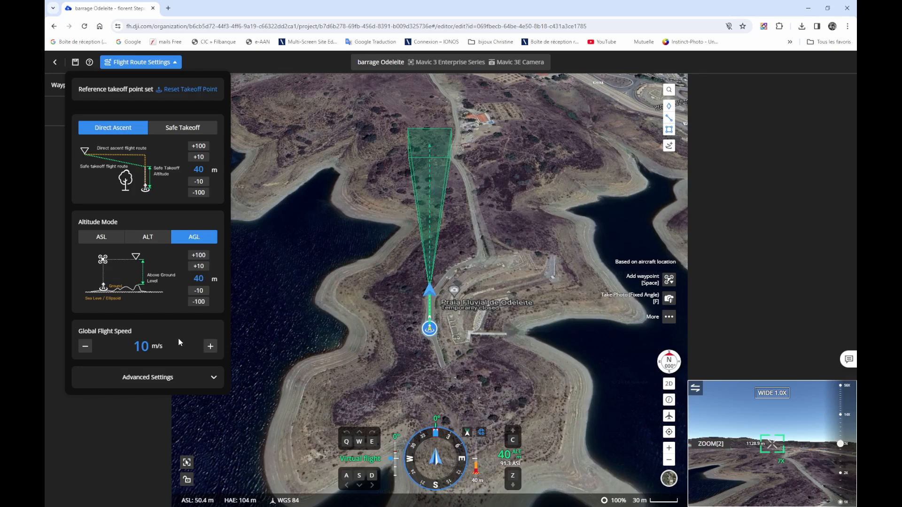
Set the global flight speed to 3 m/s, check the advanced route settings, and close the flight route settings.
{"action": "left_click", "coordinate": [86, 347]}
{"action": "left_click", "coordinate": [86, 346]}
{"action": "left_click", "coordinate": [86, 347]}
{"action": "left_click", "coordinate": [86, 347]}
{"action": "left_click", "coordinate": [85, 347]}
{"action": "left_click", "coordinate": [85, 347]}
{"action": "left_click", "coordinate": [85, 347]}
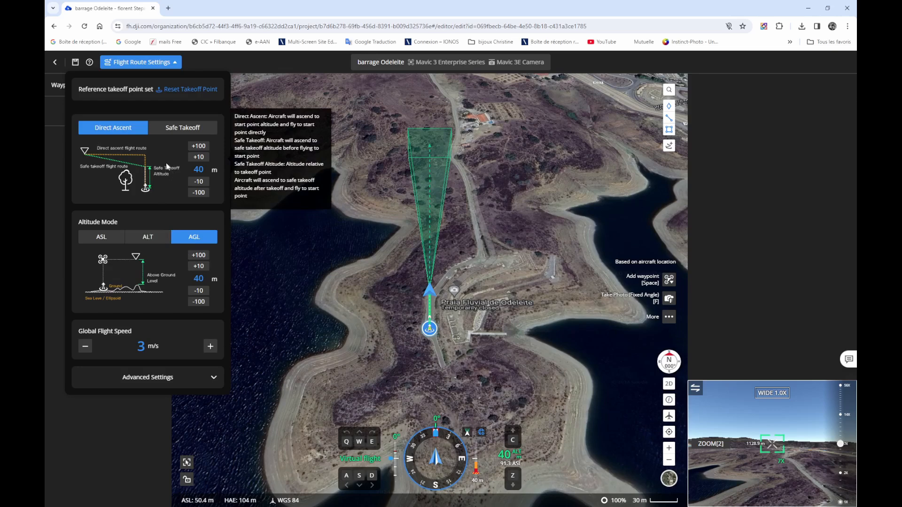
{"action": "left_click", "coordinate": [213, 378]}
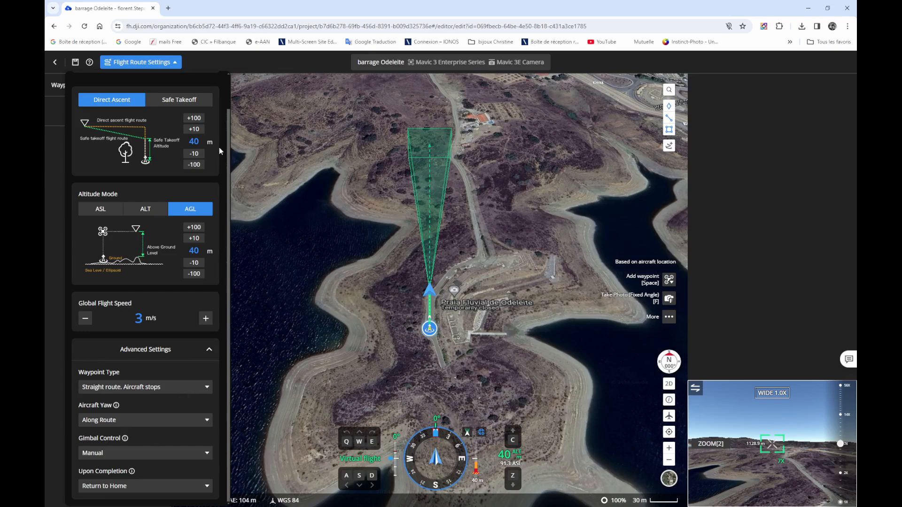
{"action": "left_click", "coordinate": [150, 66]}
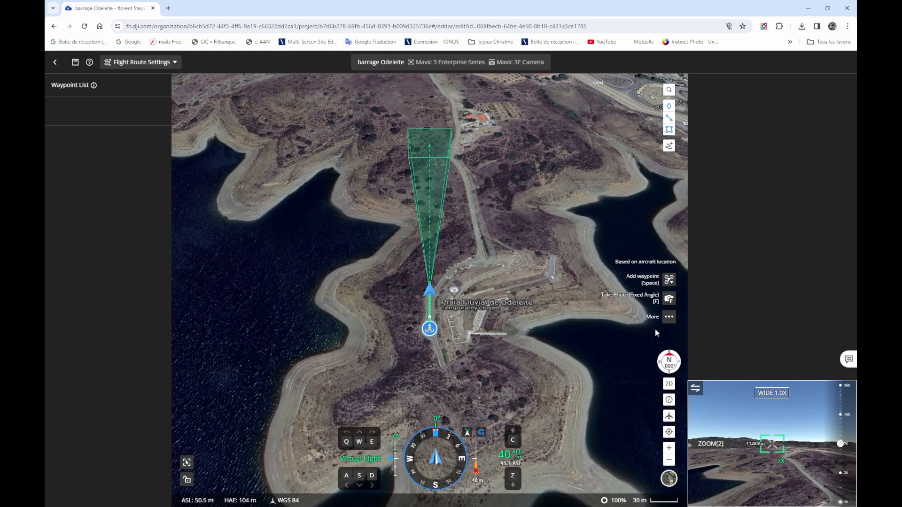
Add a Gimbal Tilt action at the takeoff-side first waypoint and set the tilt to -90°.
{"action": "left_click", "coordinate": [669, 318]}
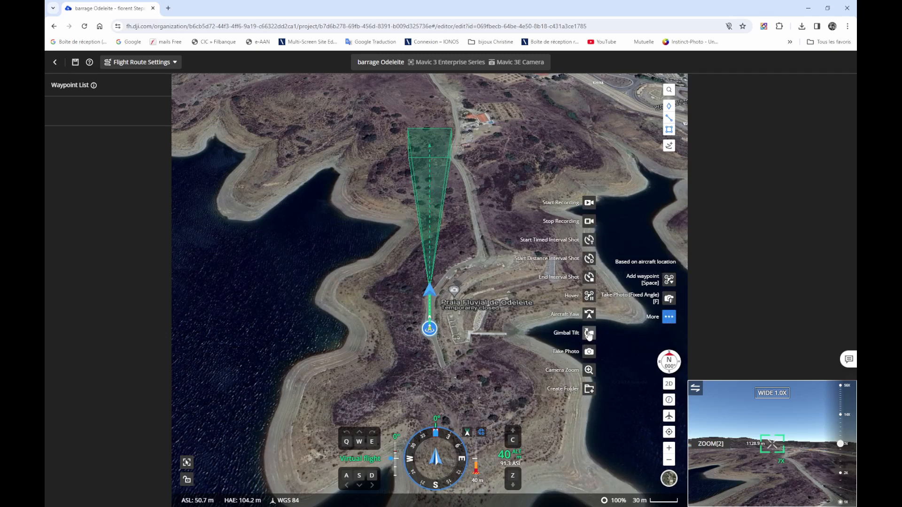
{"action": "left_click", "coordinate": [589, 333]}
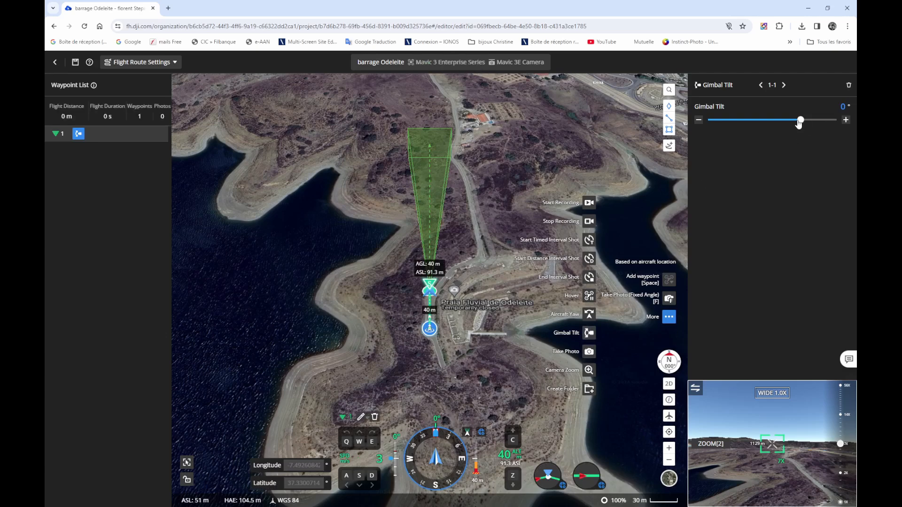
{"action": "left_click_drag", "start_coordinate": [800, 121], "coordinate": [708, 121]}
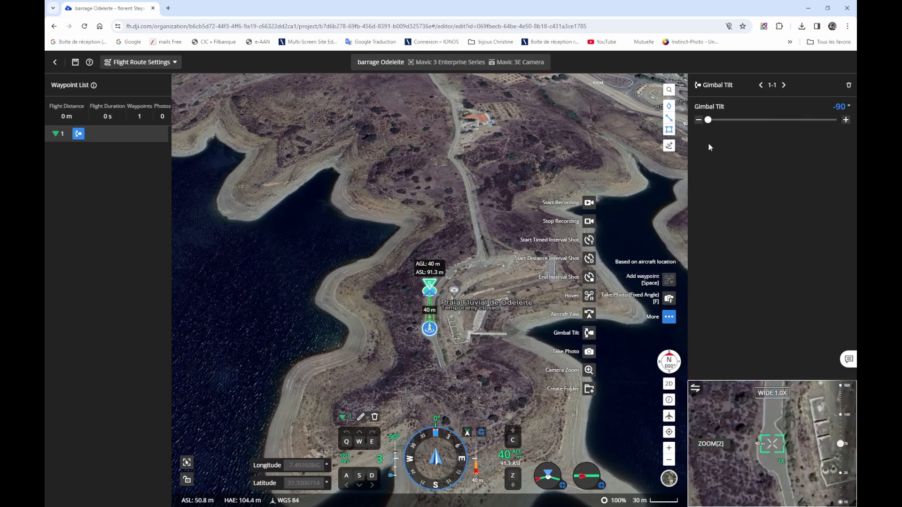
{"action": "left_click_drag", "start_coordinate": [709, 122], "coordinate": [735, 119]}
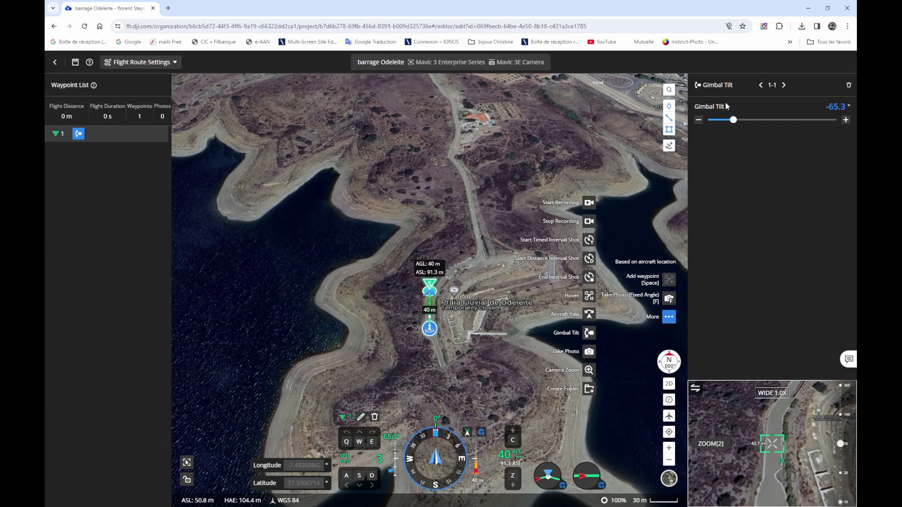
{"action": "left_click_drag", "start_coordinate": [733, 122], "coordinate": [694, 132]}
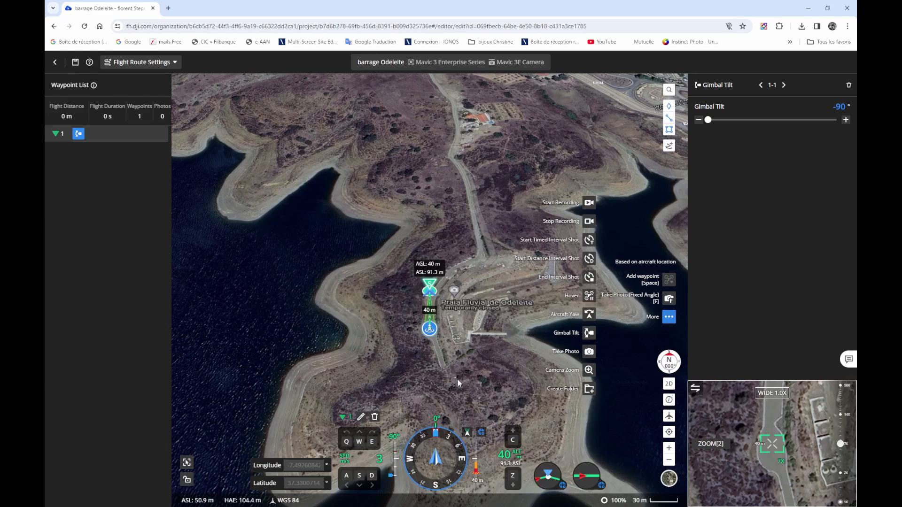
In the 2D map view, fly the virtual aircraft north and add a fixed-angle photo waypoint about 27 m from waypoint 1.
{"action": "left_click_drag", "start_coordinate": [458, 380], "coordinate": [426, 341]}
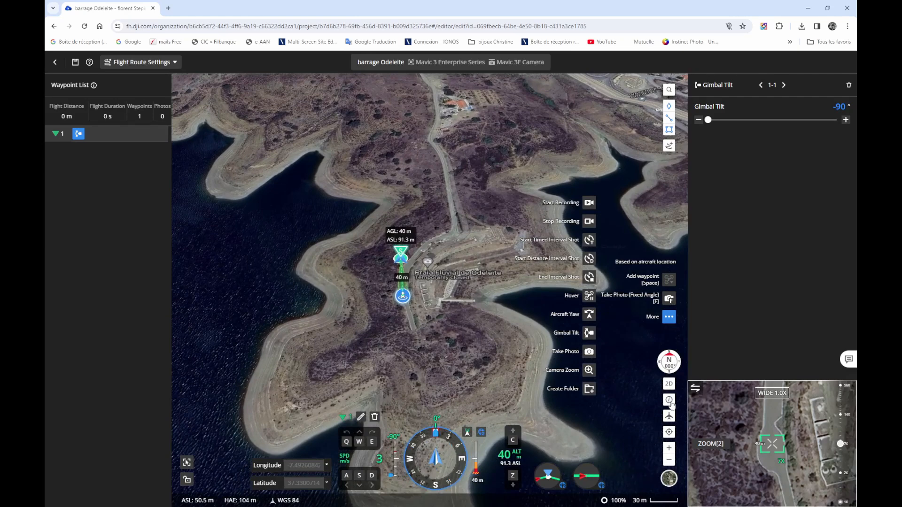
{"action": "left_click", "coordinate": [668, 384]}
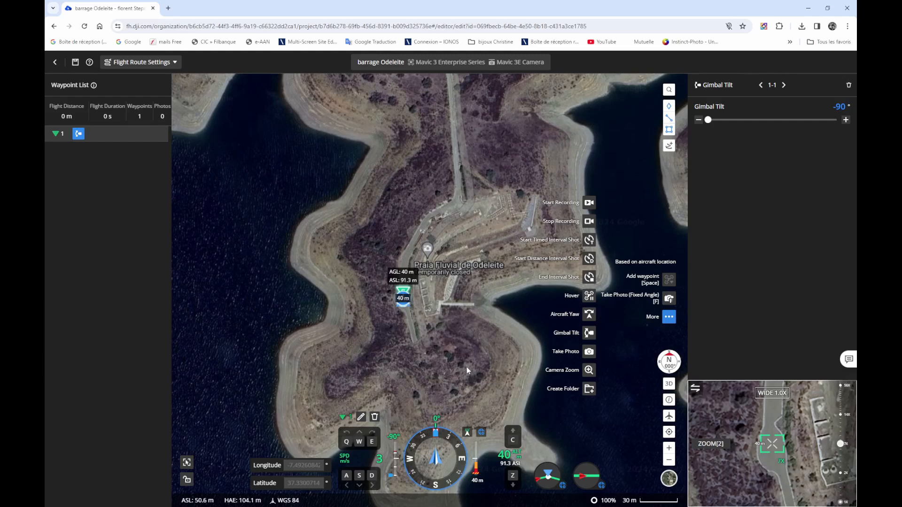
{"action": "key", "text": "s"}
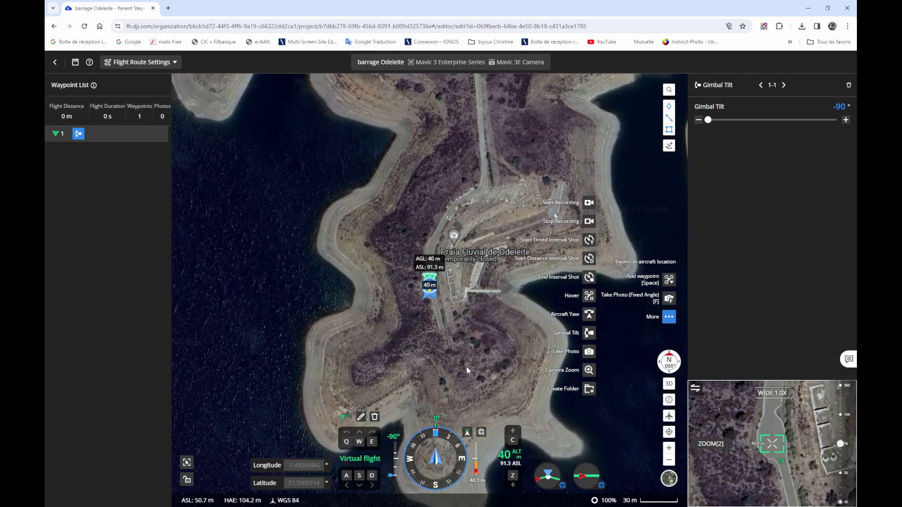
{"action": "key", "text": "s"}
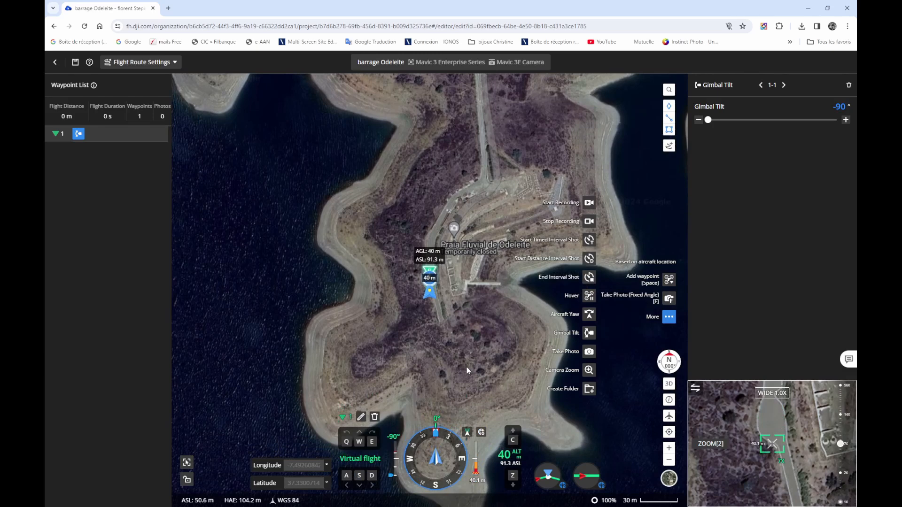
{"action": "key", "text": "w"}
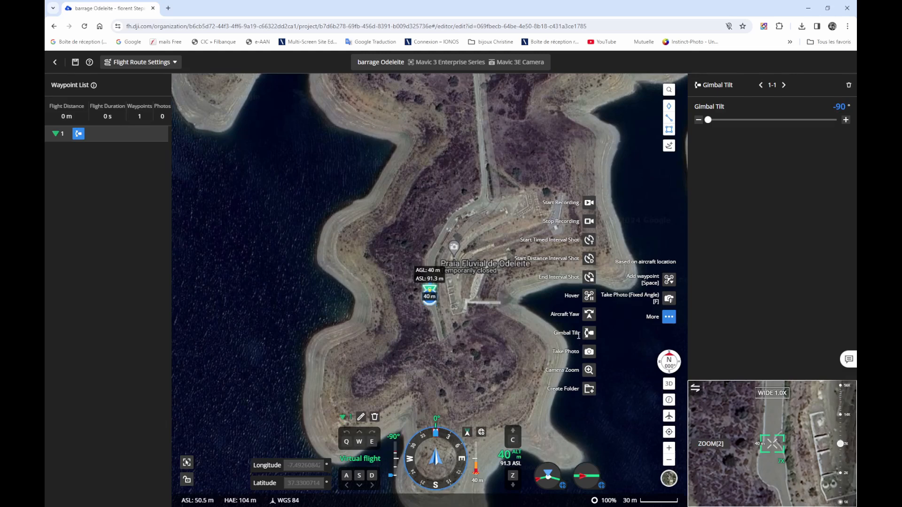
{"action": "key", "text": "w"}
{"action": "key", "text": "w"}
{"action": "key", "text": "w"}
{"action": "key", "text": "w"}
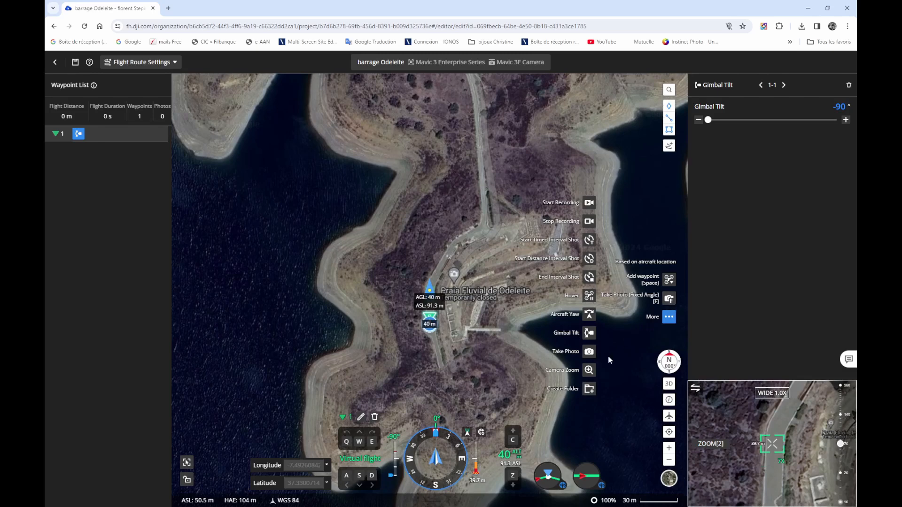
{"action": "key", "text": "f"}
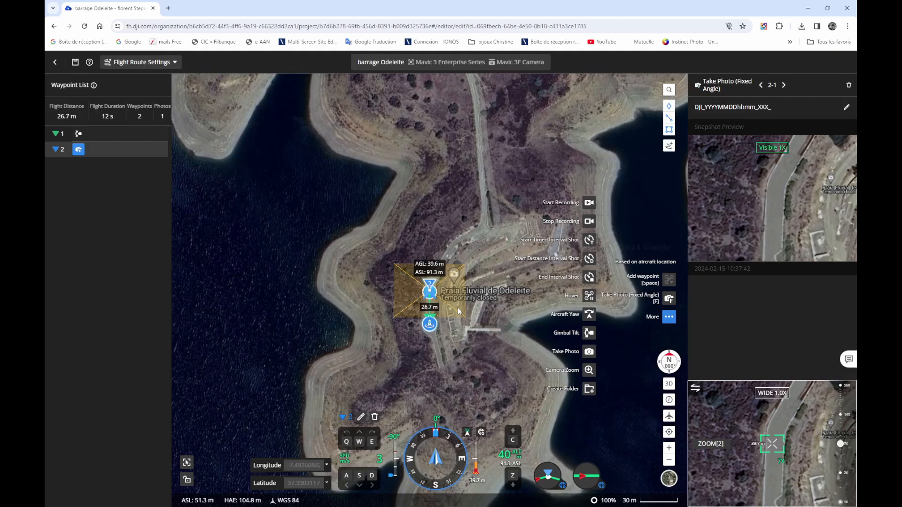
Fly the virtual aircraft farther north and add a third waypoint with a fixed-angle photo about 27.5 m from waypoint 2.
{"action": "key", "text": "w"}
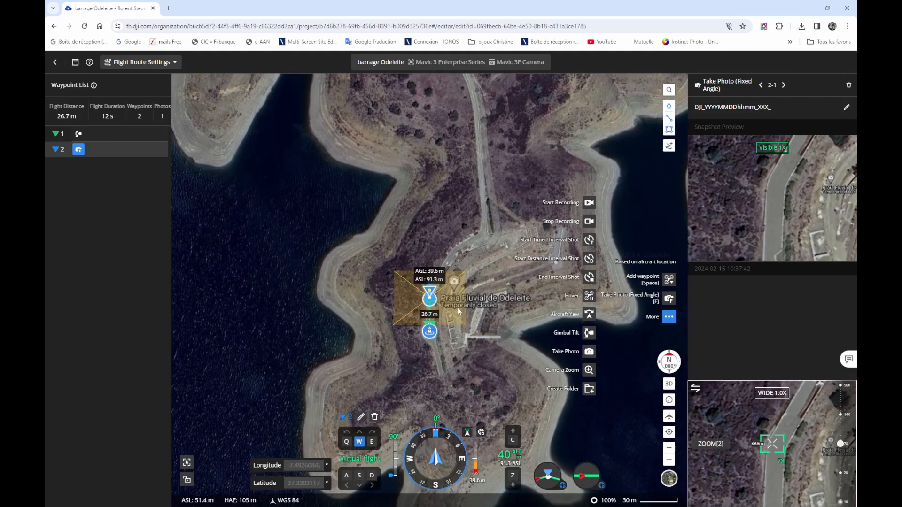
{"action": "key", "text": "w"}
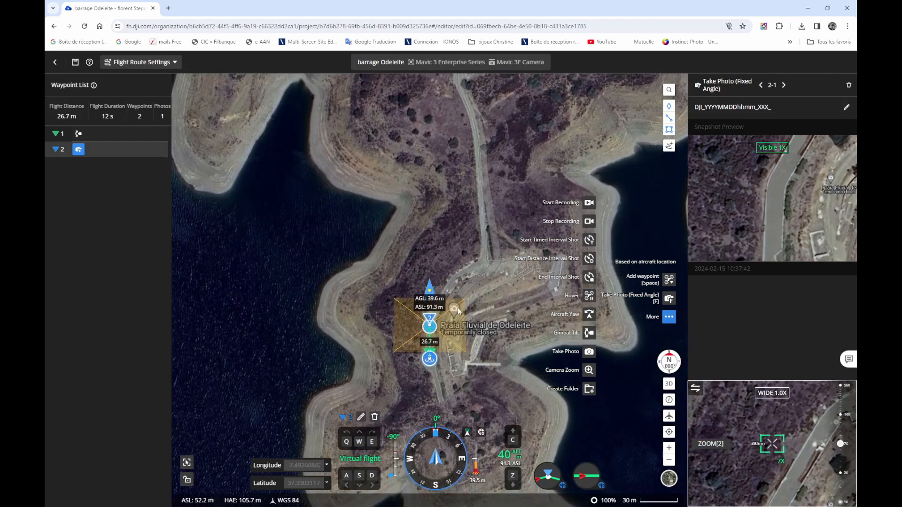
{"action": "key", "text": "w"}
{"action": "key", "text": "space"}
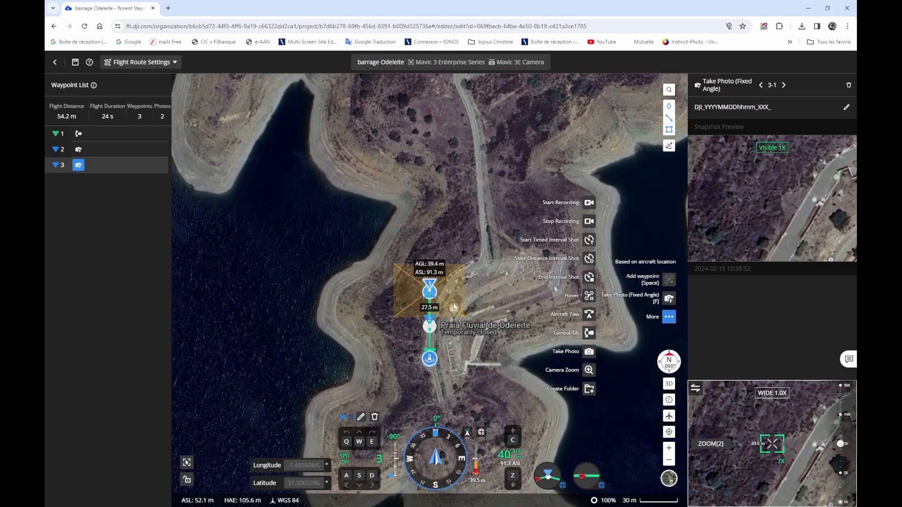
Move waypoints 2 and 3 along the route so that each leg is 25 m long.
{"action": "scroll", "coordinate": [458, 308], "scroll_direction": "up", "scroll_amount": 2}
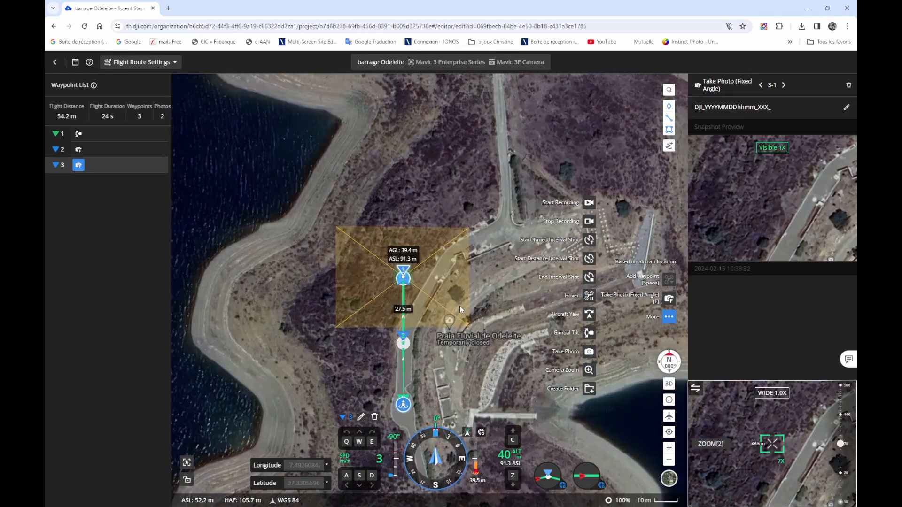
{"action": "scroll", "coordinate": [459, 306], "scroll_direction": "up", "scroll_amount": 2}
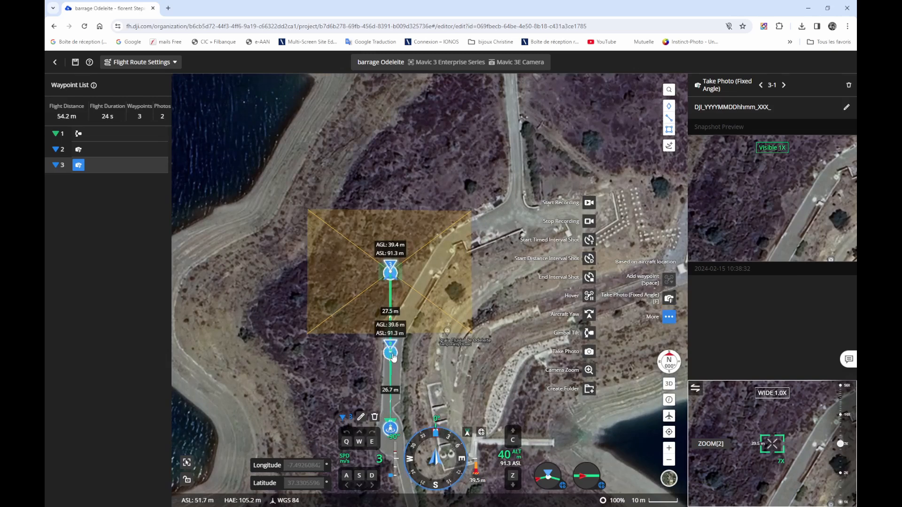
{"action": "left_click", "coordinate": [392, 353]}
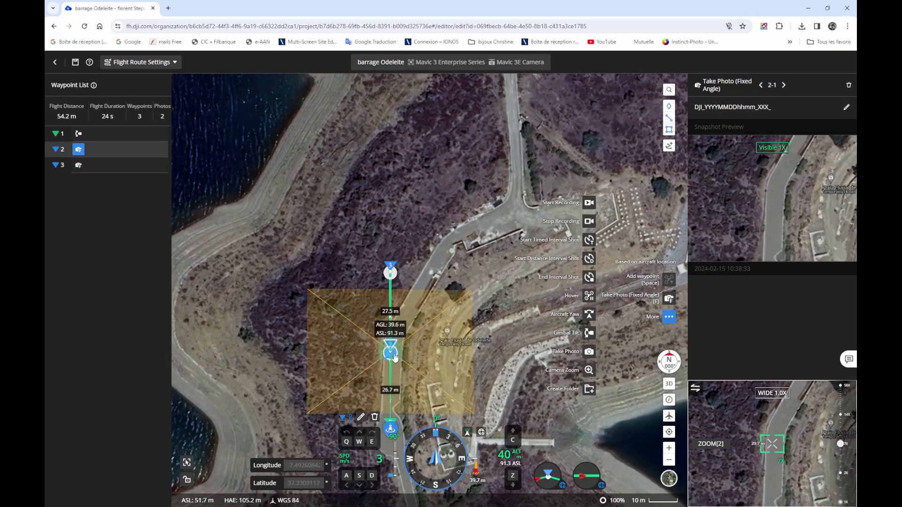
{"action": "left_click_drag", "start_coordinate": [394, 350], "coordinate": [390, 357]}
{"action": "left_click", "coordinate": [529, 309]}
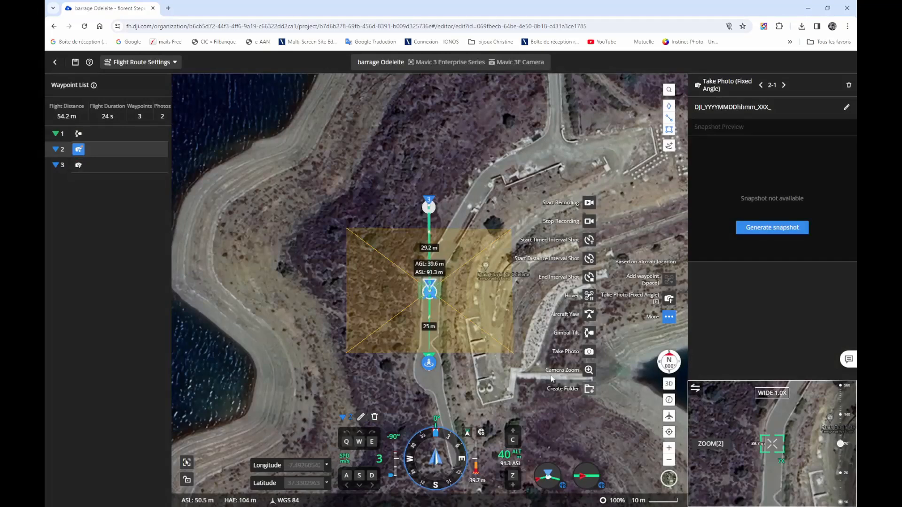
{"action": "left_click", "coordinate": [432, 211]}
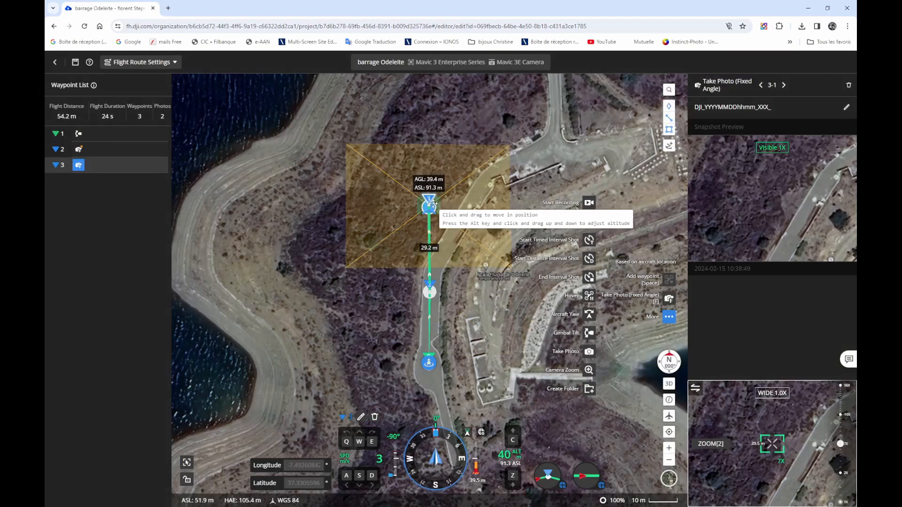
{"action": "left_click_drag", "start_coordinate": [433, 203], "coordinate": [429, 217]}
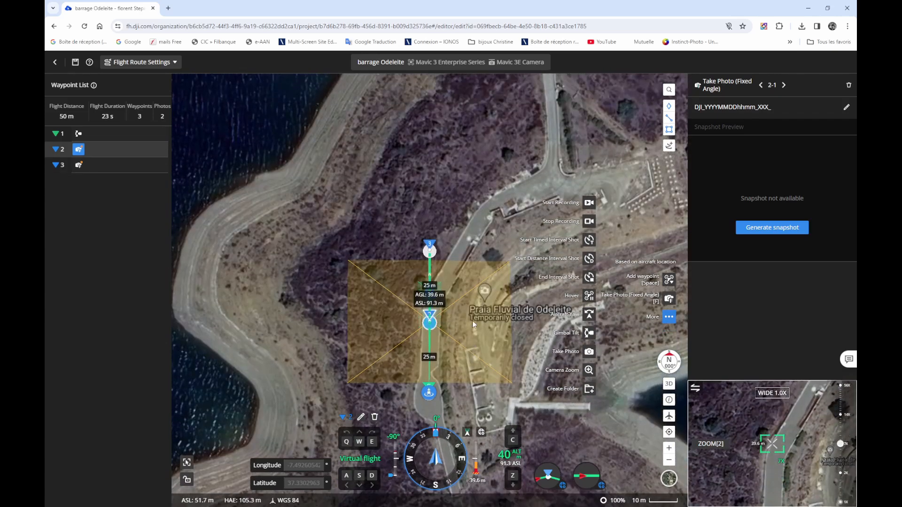
Add a fourth waypoint with a fixed-angle photo north of waypoint 3 and adjust the leg between them to about 25.1 m.
{"action": "key", "text": "w"}
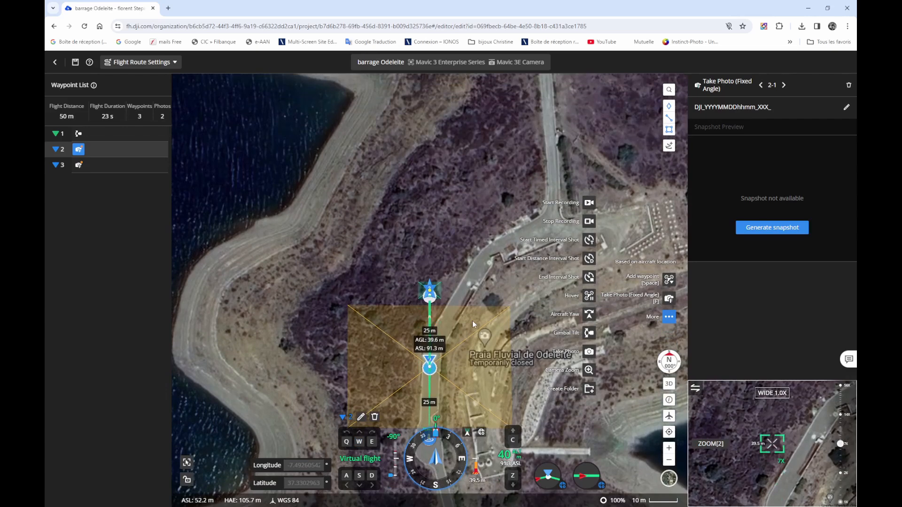
{"action": "key", "text": "f"}
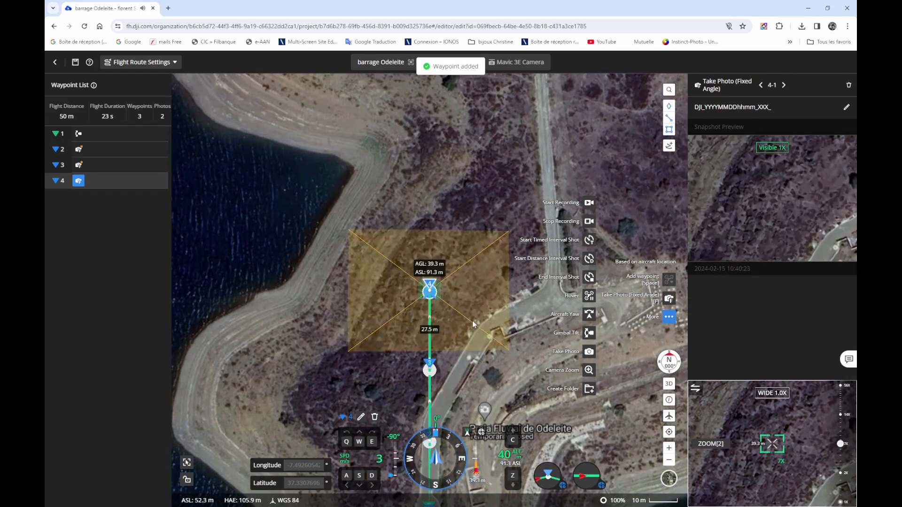
{"action": "left_click_drag", "start_coordinate": [430, 291], "coordinate": [429, 297]}
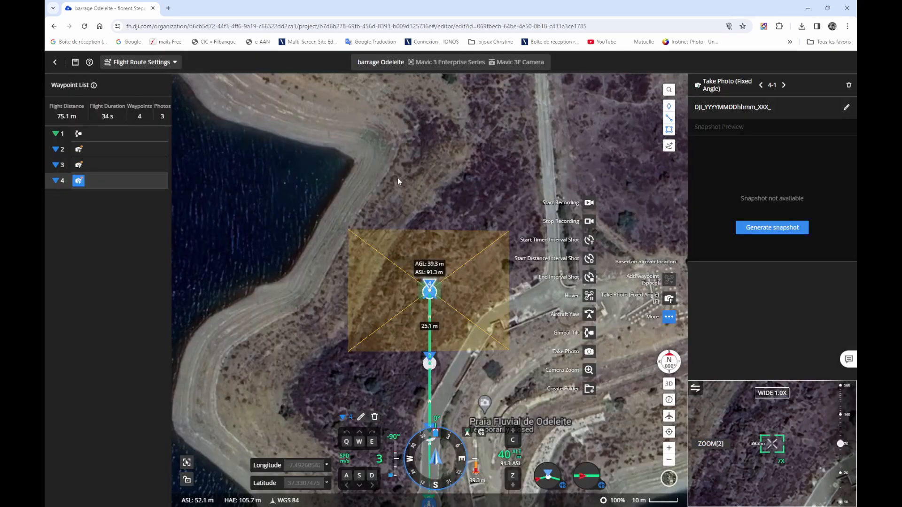
Rotate the virtual aircraft counterclockwise at waypoint 4 to a heading of about -90.8°, facing west.
{"action": "scroll", "coordinate": [374, 187], "scroll_direction": "down", "scroll_amount": 1}
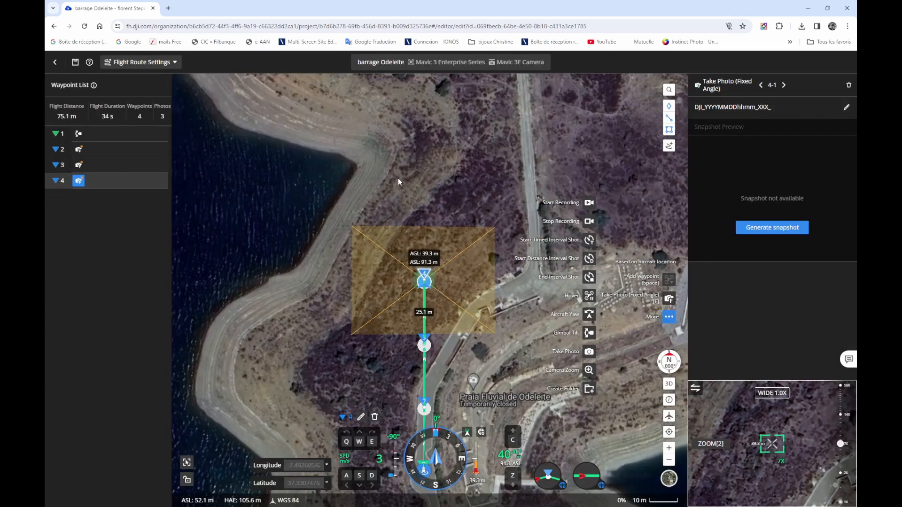
{"action": "left_click_drag", "start_coordinate": [392, 178], "coordinate": [436, 137]}
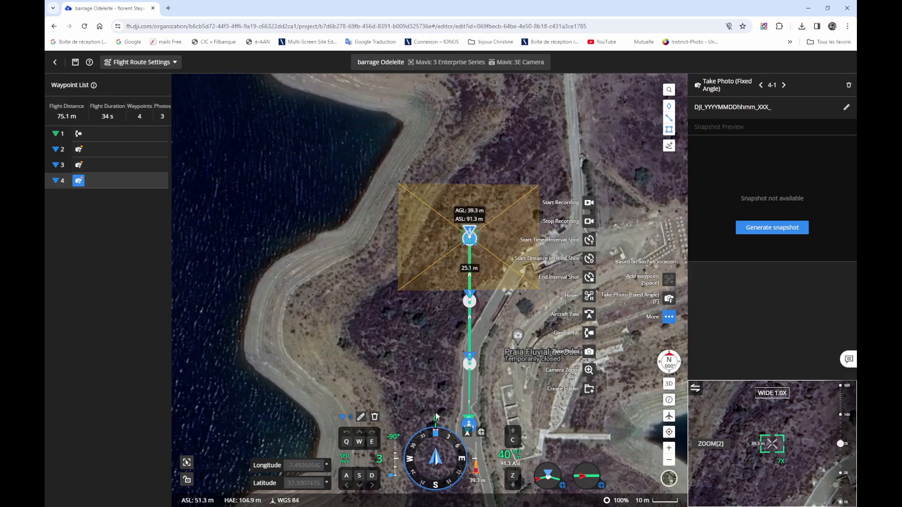
{"action": "left_click", "coordinate": [345, 442]}
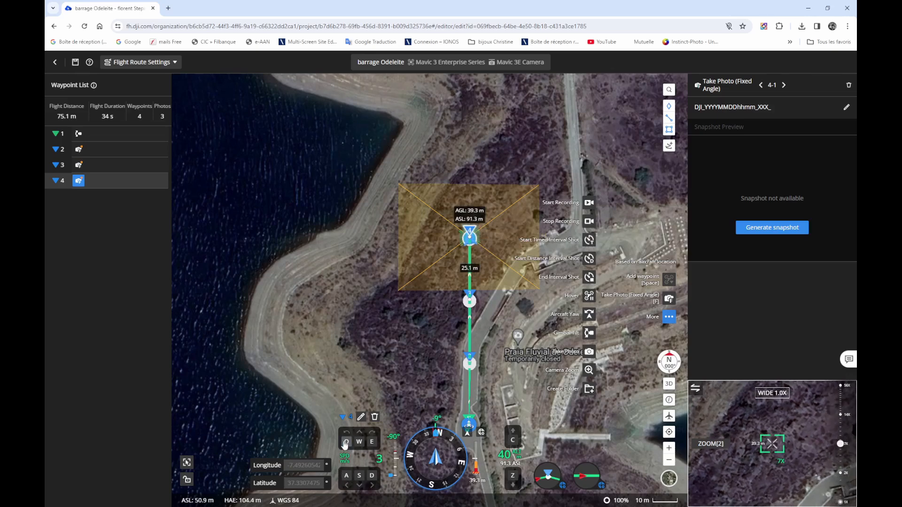
{"action": "left_click", "coordinate": [346, 444]}
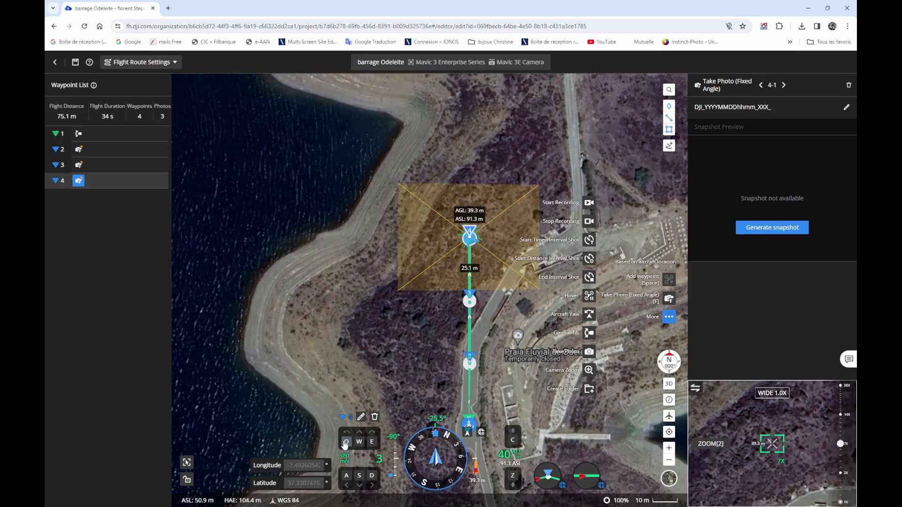
{"action": "left_click", "coordinate": [345, 445]}
{"action": "left_click", "coordinate": [346, 444]}
{"action": "left_click", "coordinate": [346, 444]}
{"action": "left_click", "coordinate": [345, 444]}
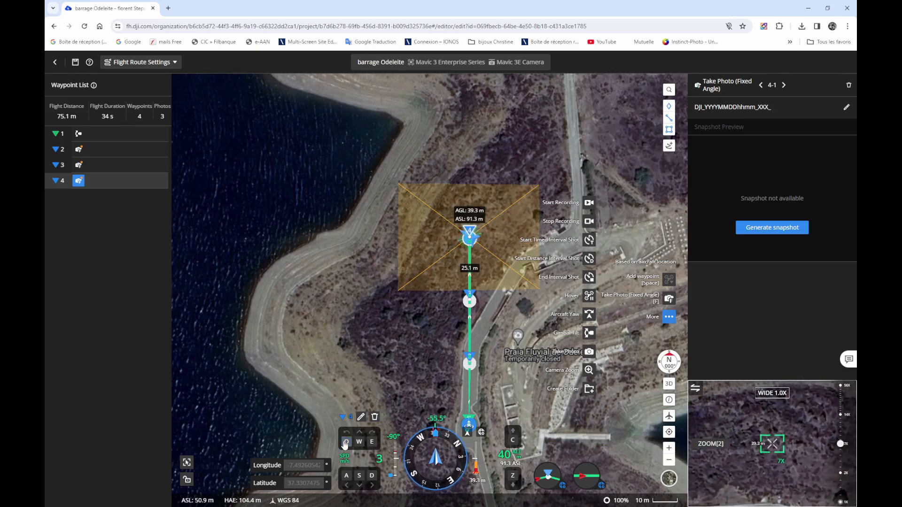
{"action": "left_click", "coordinate": [346, 444]}
{"action": "left_click", "coordinate": [345, 444]}
{"action": "left_click", "coordinate": [345, 445]}
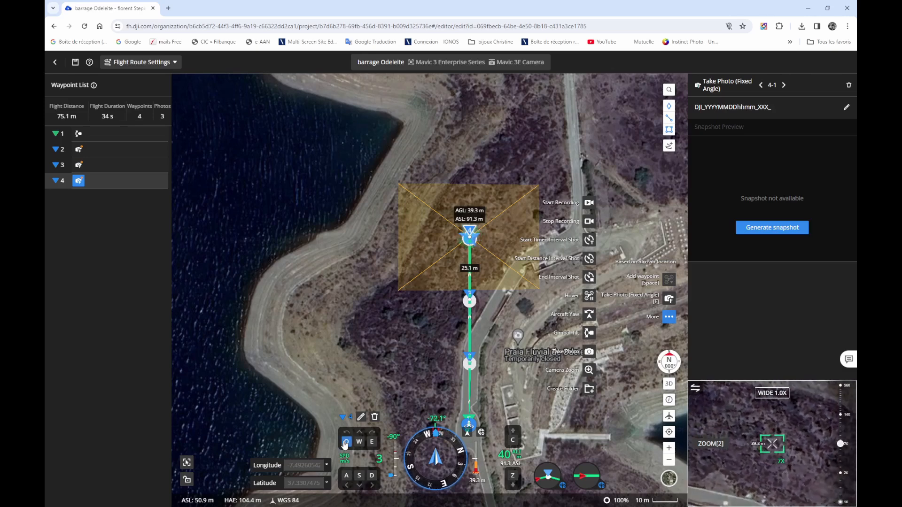
{"action": "left_click", "coordinate": [345, 444]}
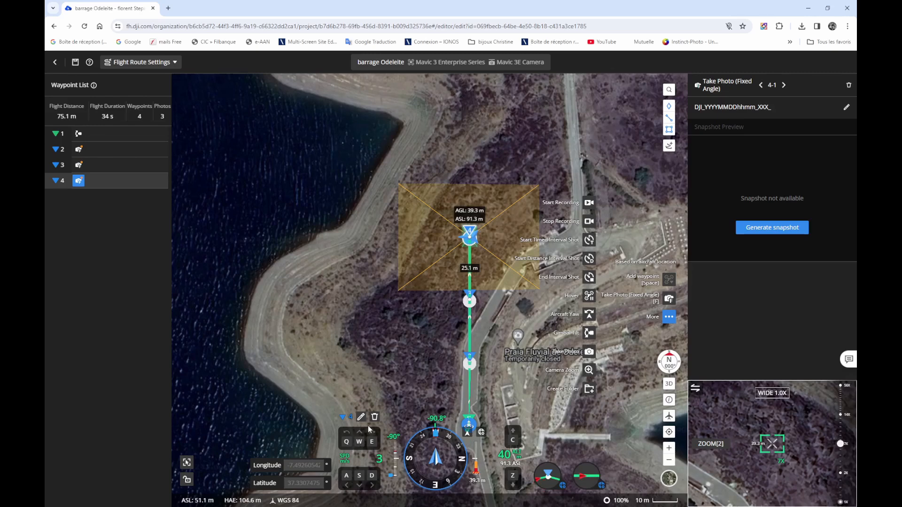
Fly the virtual aircraft west, add a fifth waypoint with a fixed-angle photo, and adjust its distance from waypoint 4 to 25 m.
{"action": "key", "text": "w"}
{"action": "key", "text": "w"}
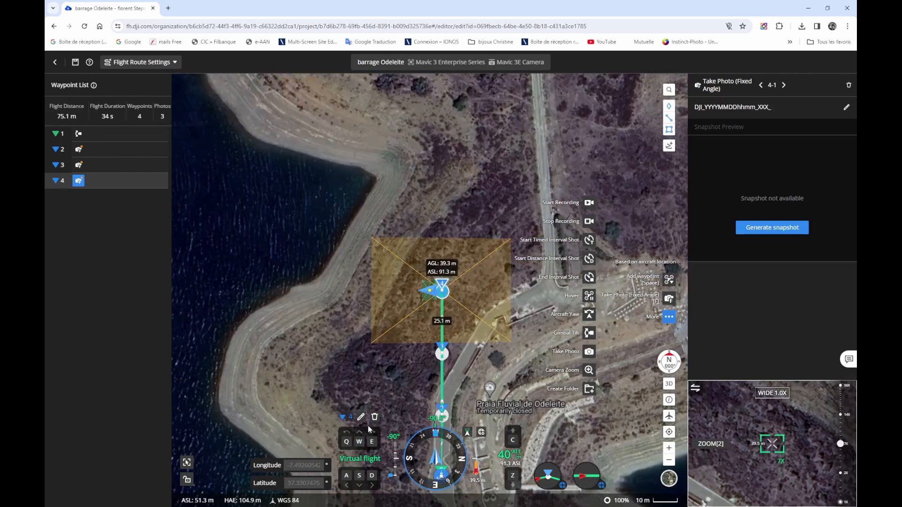
{"action": "key", "text": "w"}
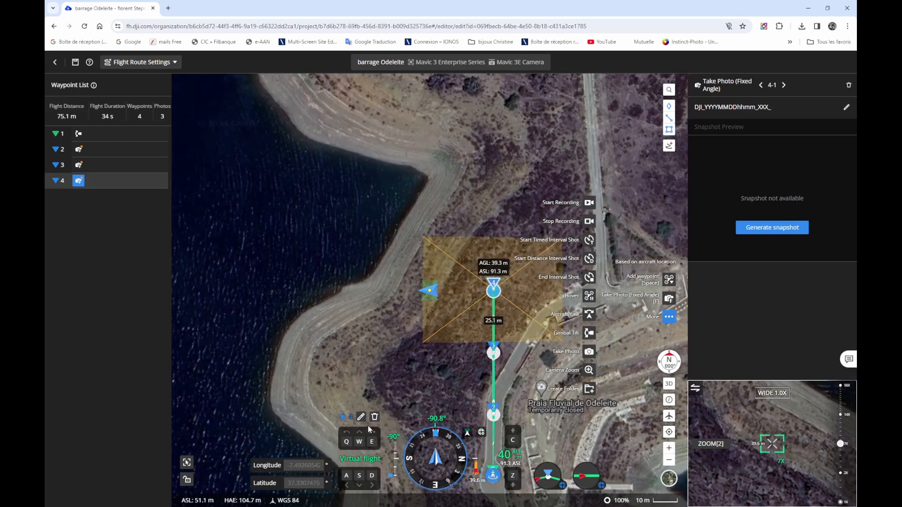
{"action": "key", "text": "space"}
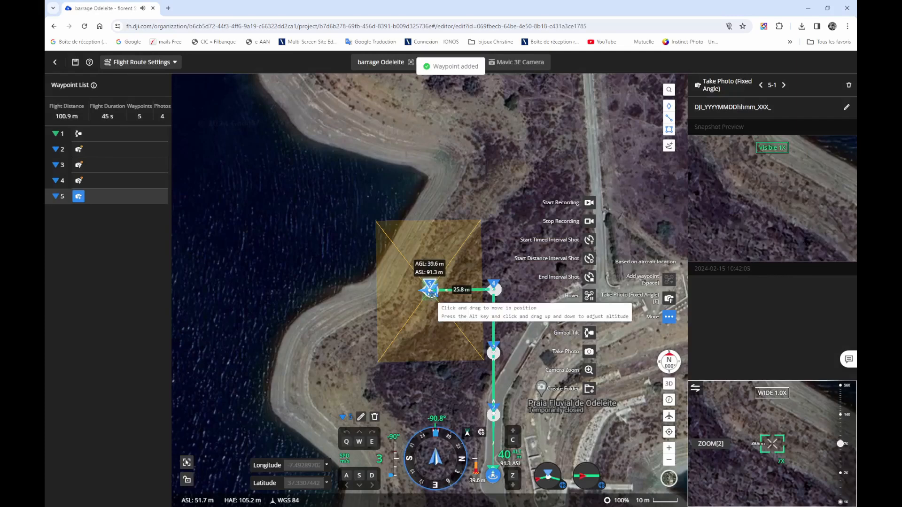
{"action": "left_click_drag", "start_coordinate": [430, 289], "coordinate": [432, 290]}
{"action": "left_click", "coordinate": [528, 311]}
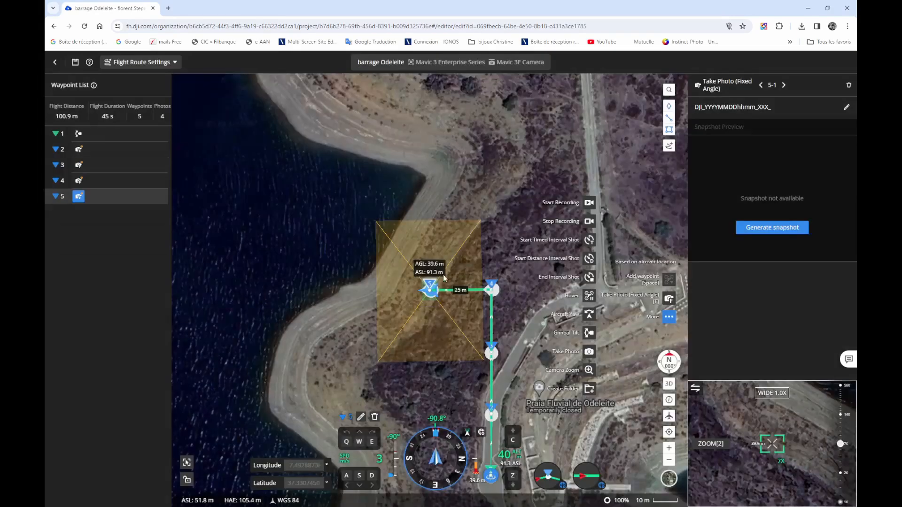
Turn the virtual aircraft to a heading of about 179.2° and add waypoint 6 with a fixed-angle photo 25 m south of waypoint 5.
{"action": "left_click", "coordinate": [347, 442]}
{"action": "left_click", "coordinate": [372, 442]}
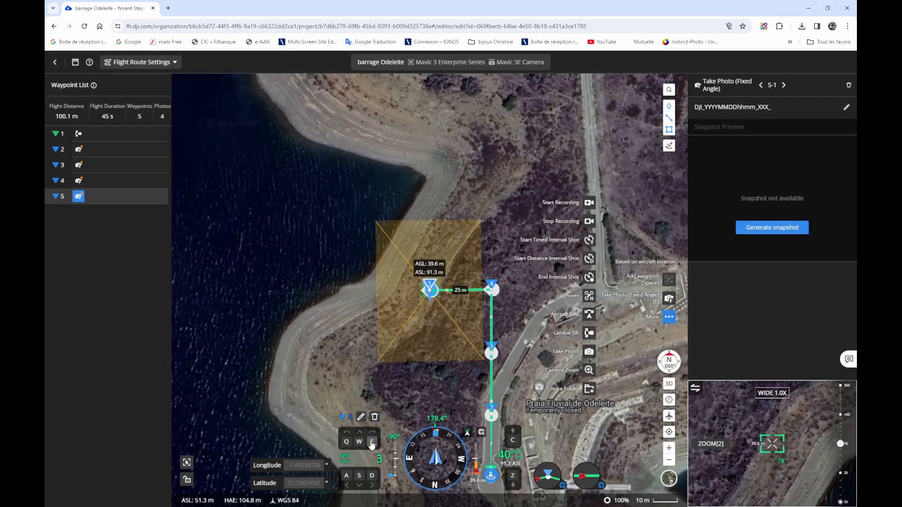
{"action": "key", "text": "q"}
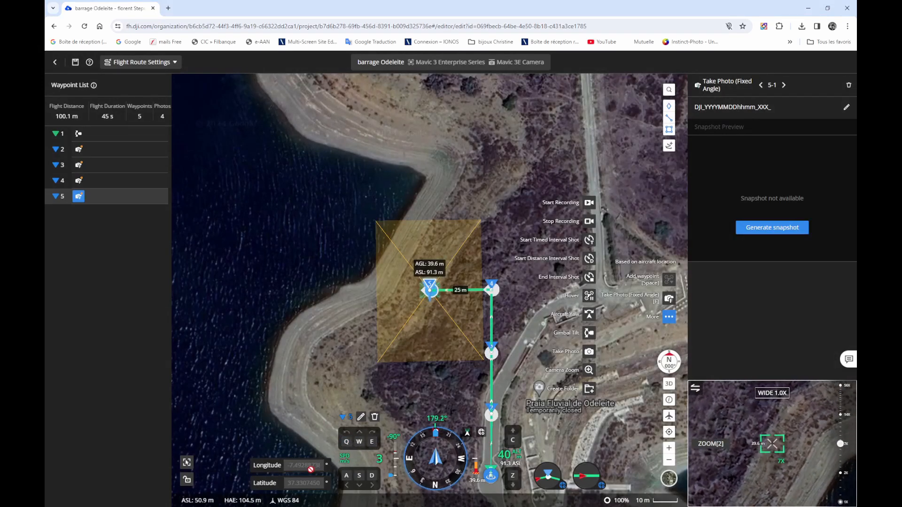
{"action": "key", "text": "w"}
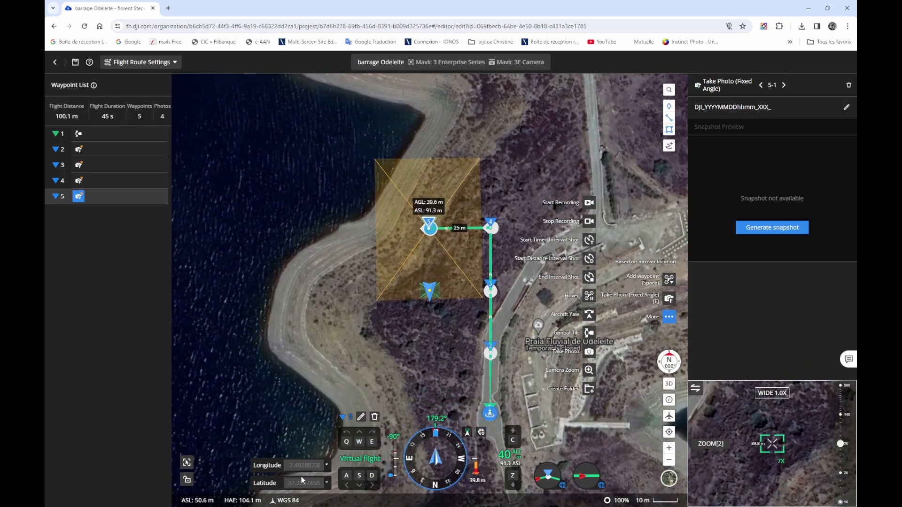
{"action": "key", "text": "space"}
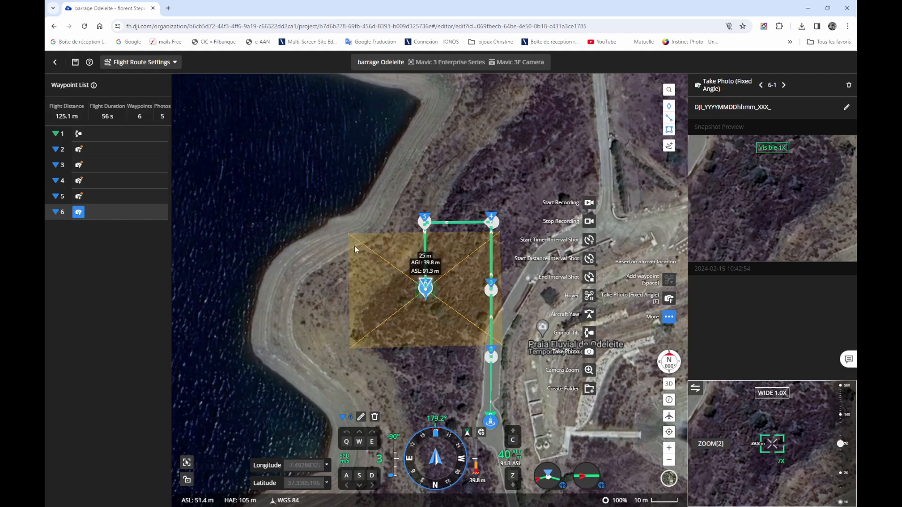
Add a seventh waypoint with a fixed-angle photo south of waypoint 6 and adjust the leg between them to 25 m.
{"action": "key", "text": "w"}
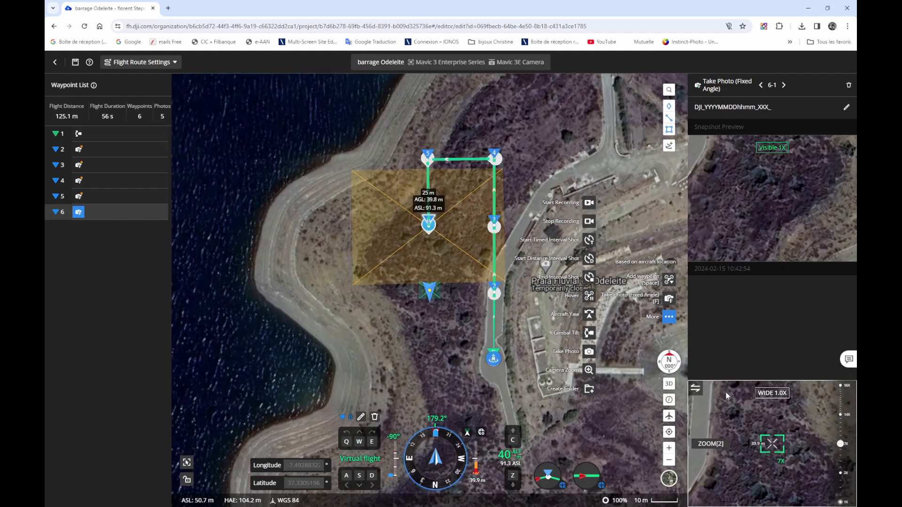
{"action": "key", "text": "space"}
{"action": "left_click_drag", "start_coordinate": [429, 289], "coordinate": [425, 283]}
{"action": "left_click", "coordinate": [515, 302]}
{"action": "left_click", "coordinate": [514, 302]}
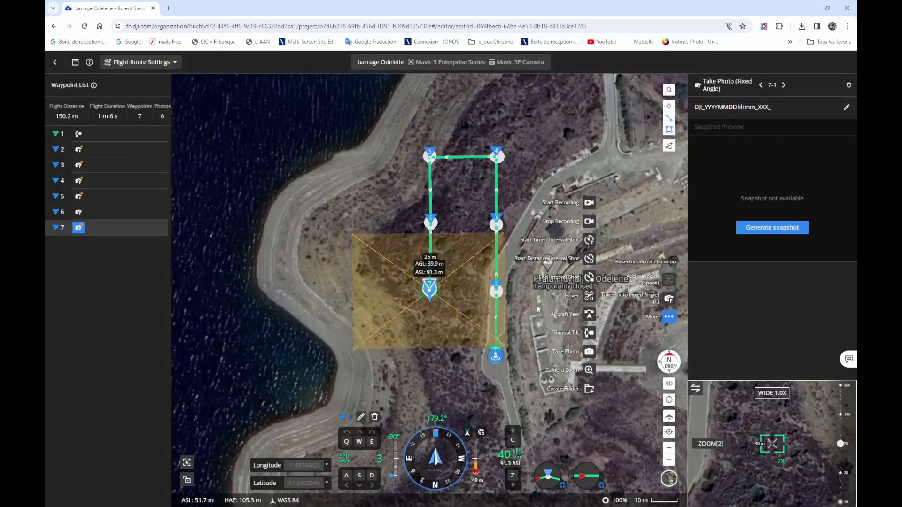
Add waypoint 8 south of waypoint 7 with two fixed-angle photos and adjust the leg to about 25.1 m.
{"action": "key", "text": "space"}
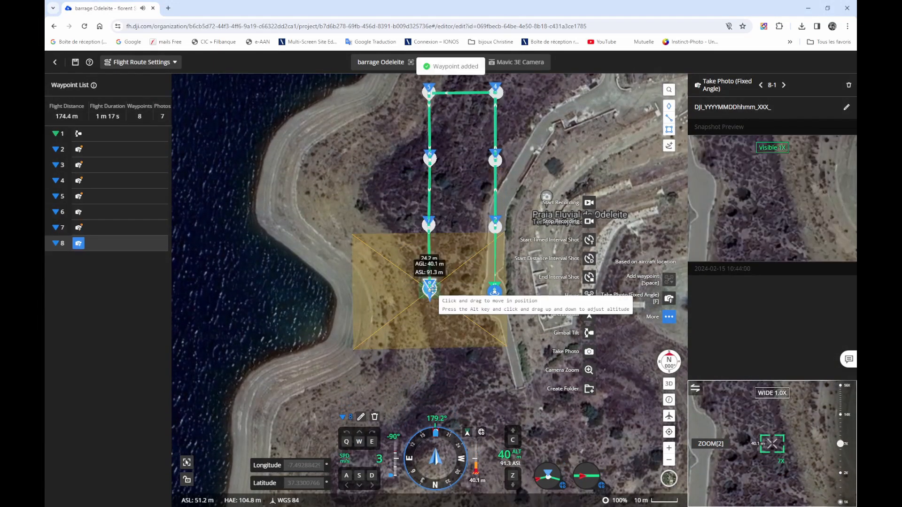
{"action": "left_click_drag", "start_coordinate": [429, 291], "coordinate": [429, 293]}
{"action": "left_click", "coordinate": [513, 301]}
{"action": "key", "text": "f"}
Turn the virtual aircraft west to about -90.8° and add waypoint 9 with a fixed-angle photo about 24.9 m from waypoint 8.
{"action": "key", "text": "e"}
{"action": "key", "text": "w"}
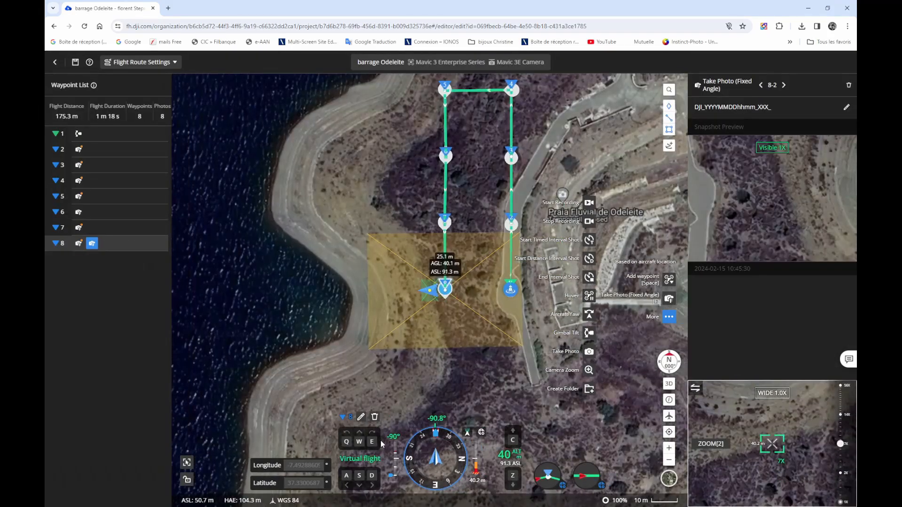
{"action": "key", "text": "space"}
{"action": "left_click_drag", "start_coordinate": [430, 290], "coordinate": [434, 289]}
{"action": "key", "text": "Return"}
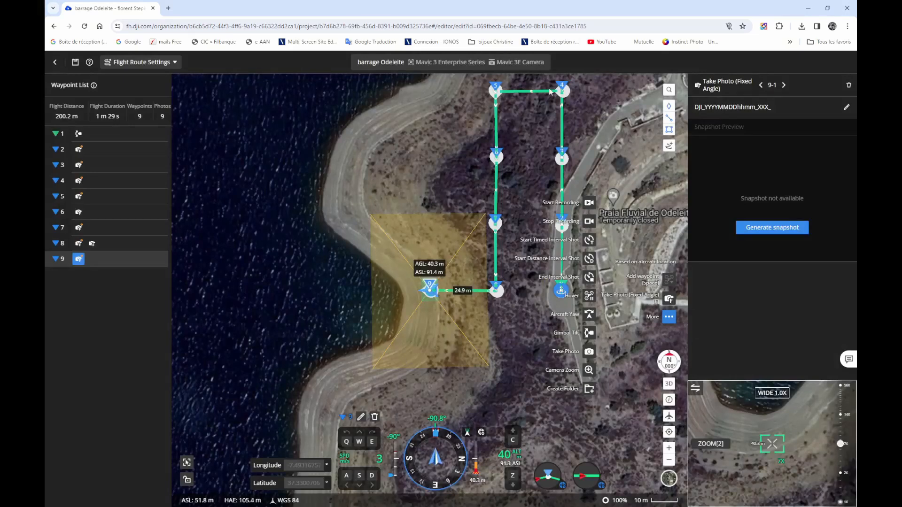
Turn the virtual aircraft north to about -1.4° and add waypoint 10 with a fixed-angle photo about 25.1 m from waypoint 9.
{"action": "left_click", "coordinate": [372, 443]}
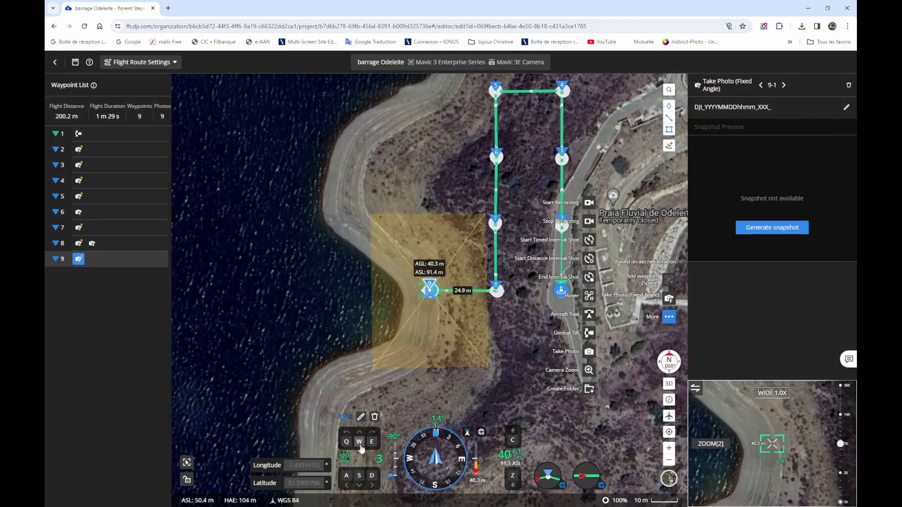
{"action": "left_click", "coordinate": [360, 444]}
{"action": "key", "text": "space"}
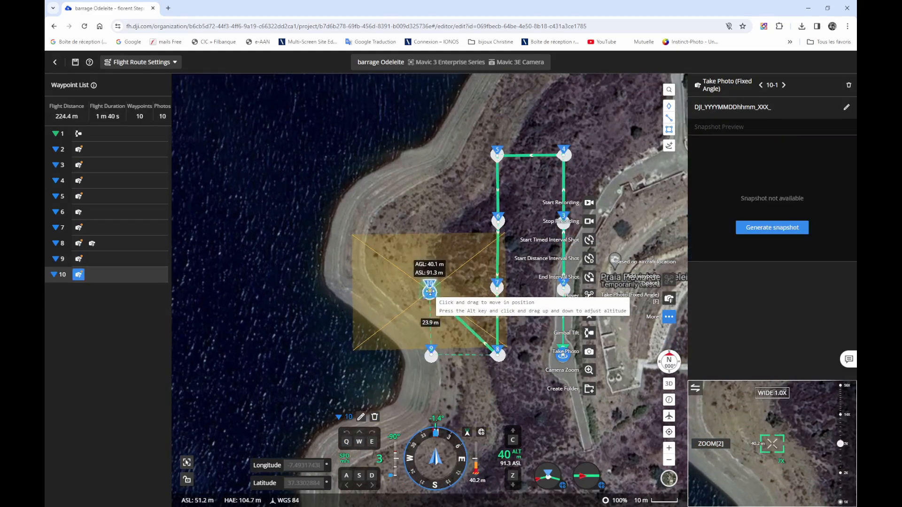
{"action": "left_click_drag", "start_coordinate": [431, 288], "coordinate": [430, 288]}
{"action": "left_click", "coordinate": [518, 302]}
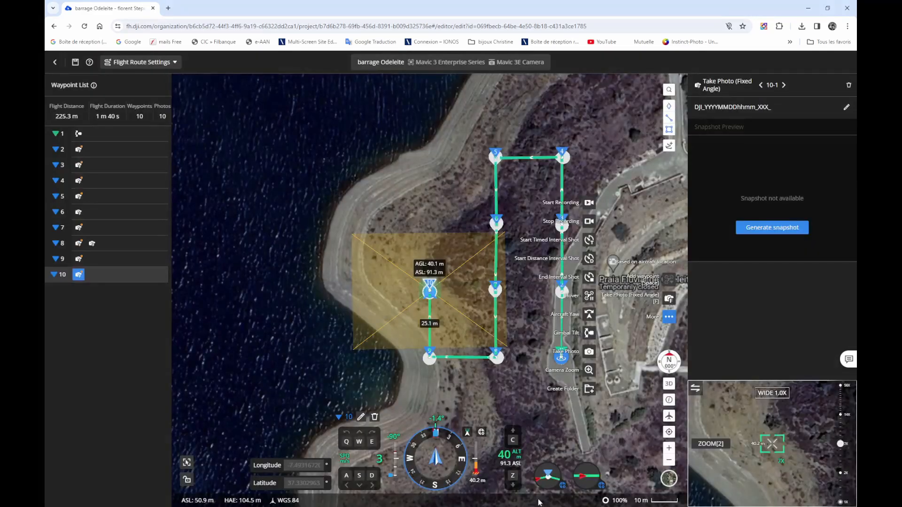
Continue the route north with waypoints 11 and 12, each with a fixed-angle photo, and adjust both legs to 25 m.
{"action": "key", "text": "w"}
{"action": "key", "text": "f"}
{"action": "key", "text": "w"}
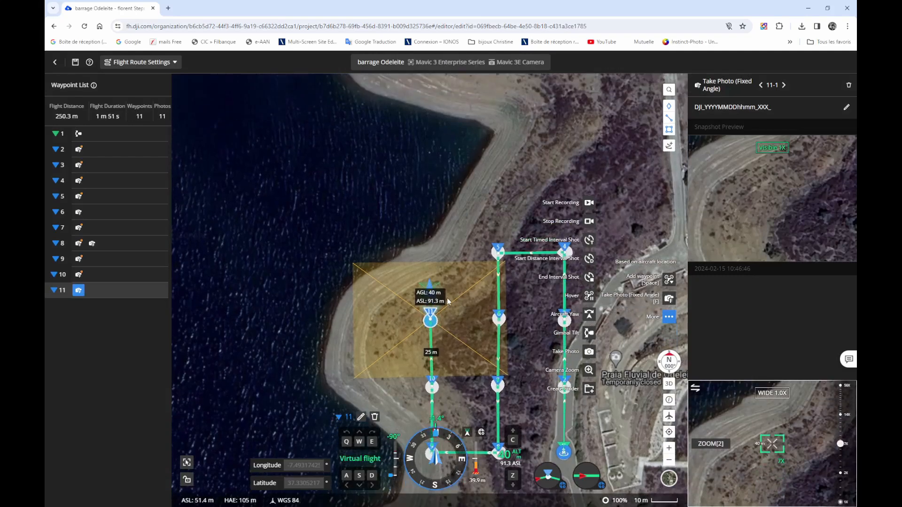
{"action": "key", "text": "f"}
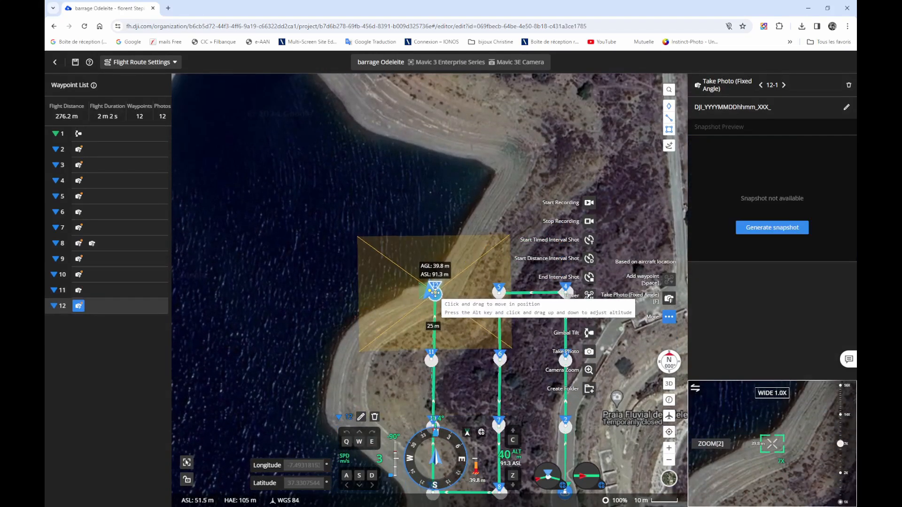
{"action": "left_click_drag", "start_coordinate": [435, 292], "coordinate": [435, 292]}
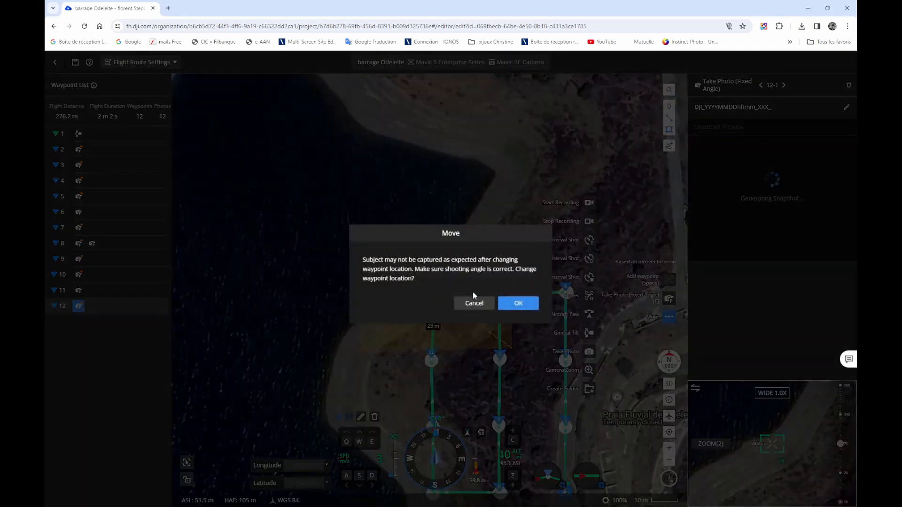
{"action": "left_click", "coordinate": [518, 303]}
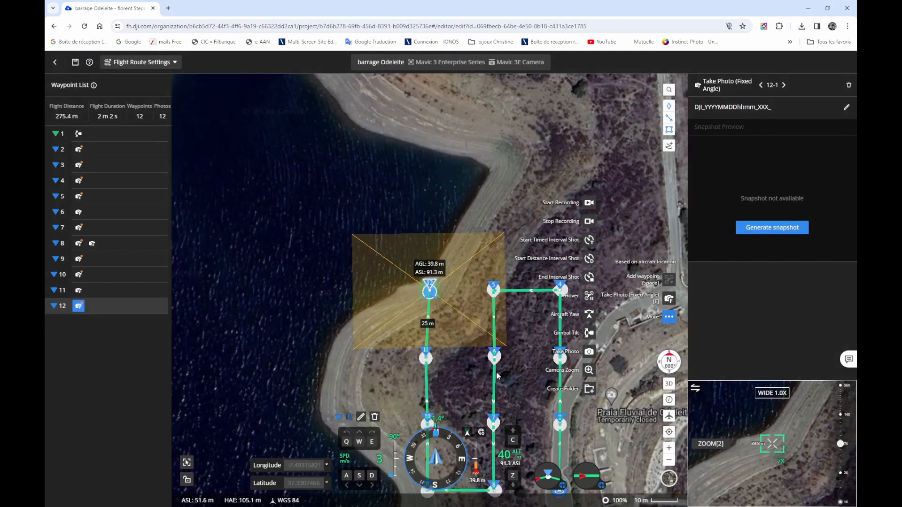
Save the twelve-waypoint flight route and return to the Flight Route Library.
{"action": "scroll", "coordinate": [272, 294], "scroll_direction": "down", "scroll_amount": 3}
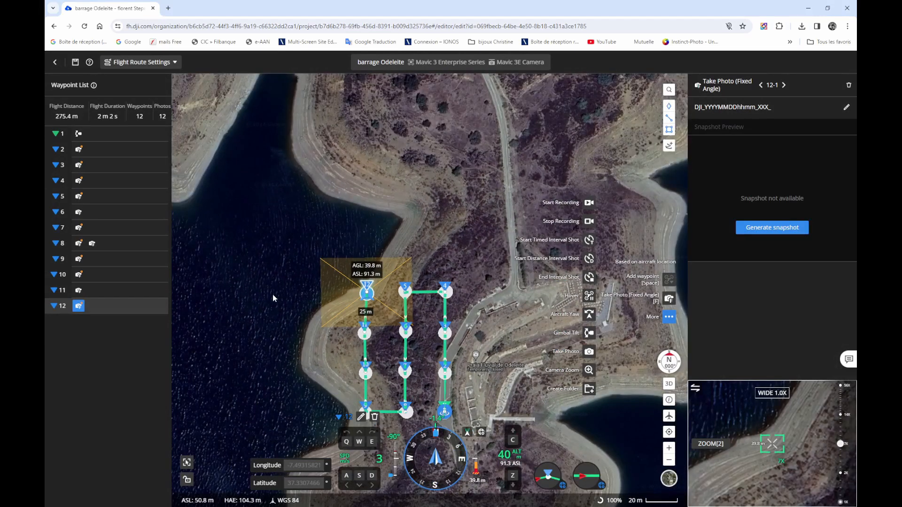
{"action": "scroll", "coordinate": [272, 295], "scroll_direction": "down", "scroll_amount": 2}
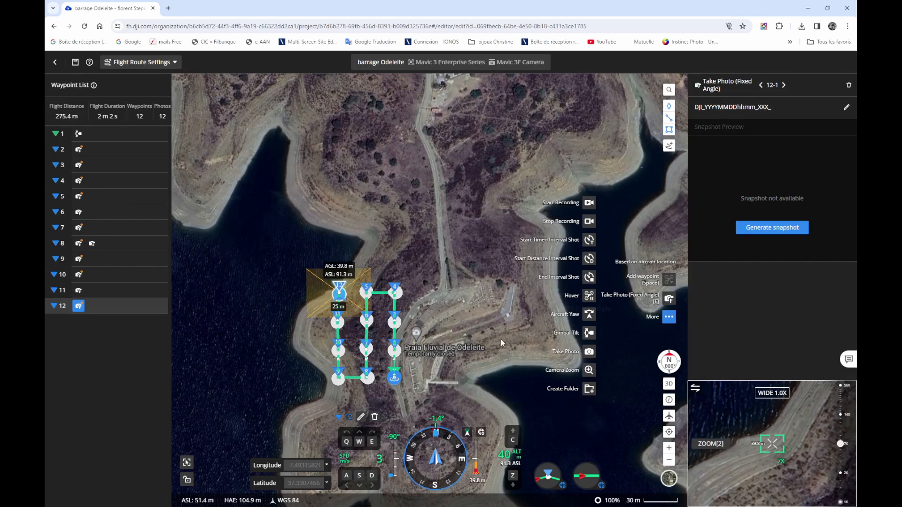
{"action": "left_click", "coordinate": [75, 63]}
{"action": "left_click", "coordinate": [55, 66]}
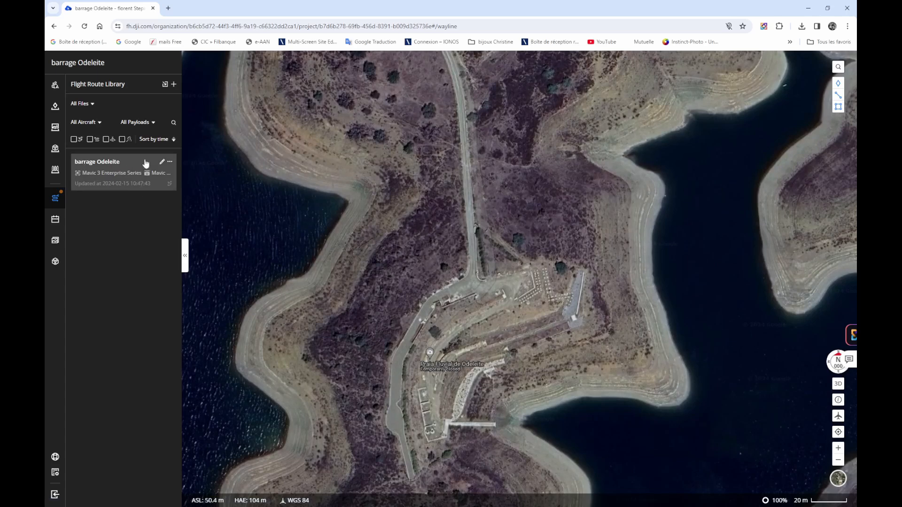
Download the barrage Odeleite route as barrage+Odeleite.kmz into the Odeleite folder.
{"action": "left_click", "coordinate": [170, 163]}
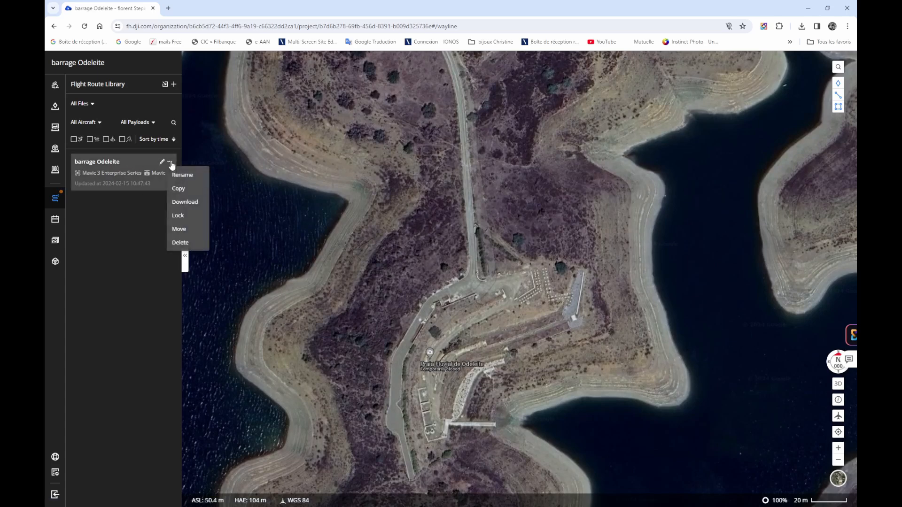
{"action": "left_click", "coordinate": [187, 205]}
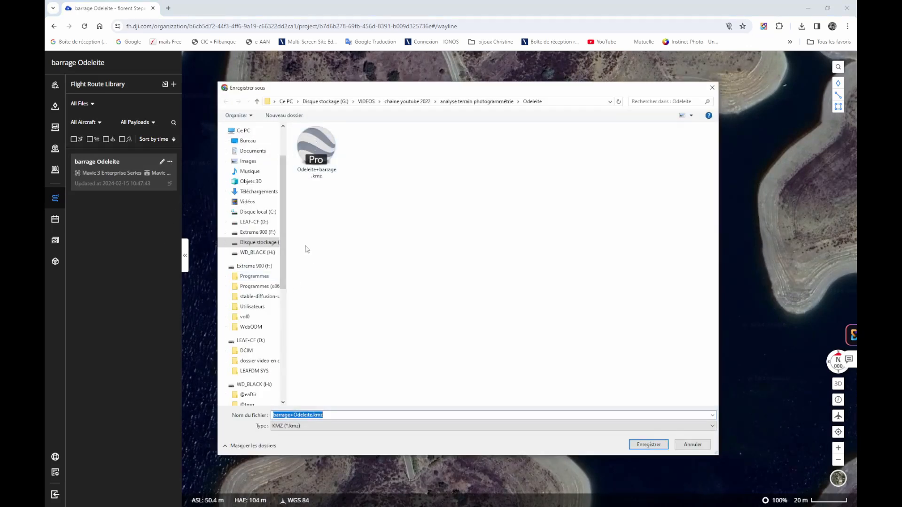
{"action": "left_click", "coordinate": [694, 480]}
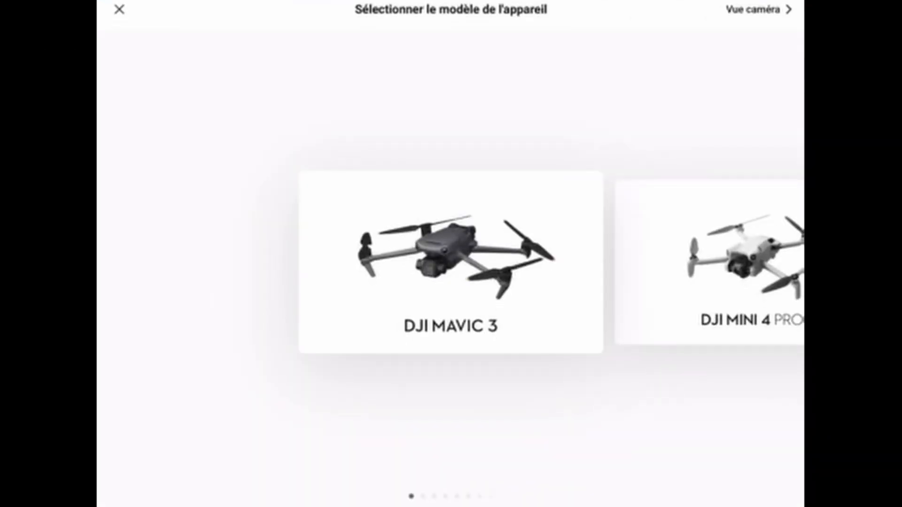
Switch to DJI Fly on the iPad, open waypoint flight planning from the camera view and enlarge the map.
{"action": "left_click", "coordinate": [120, 10]}
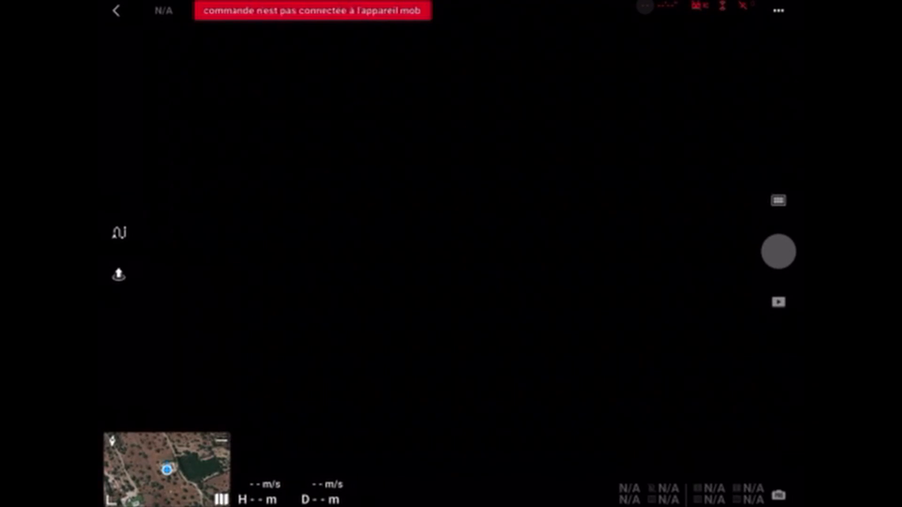
{"action": "left_click", "coordinate": [118, 233]}
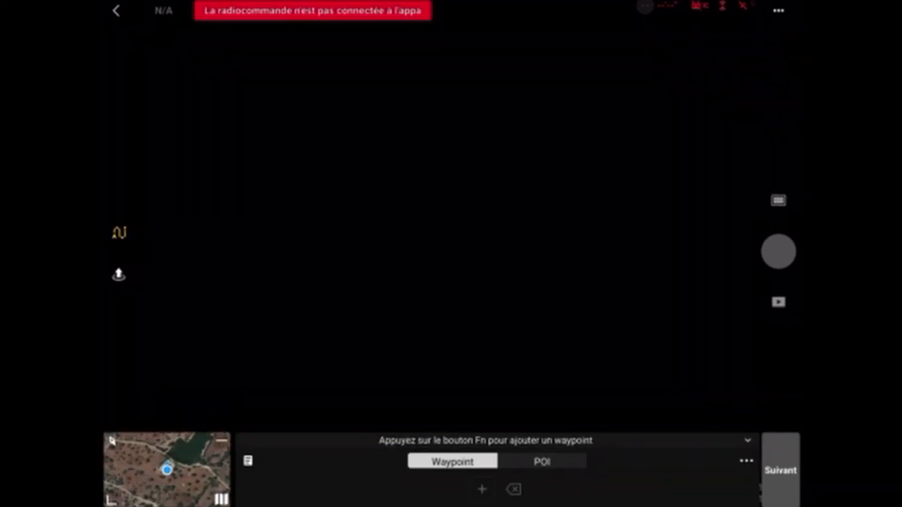
{"action": "left_click", "coordinate": [221, 441]}
{"action": "left_click", "coordinate": [167, 469]}
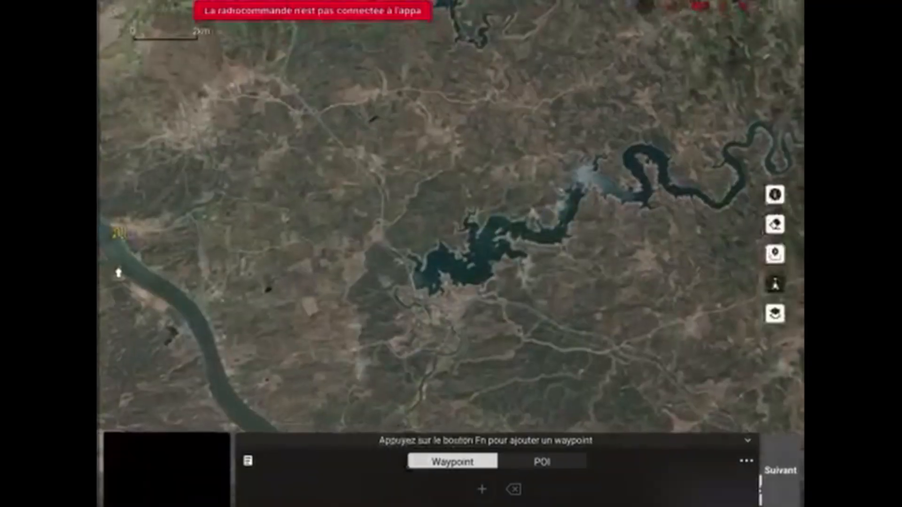
Place four waypoints in a small arc about 45 m long on the lakeside headland, and save the mission on quitting the planner.
{"action": "scroll", "coordinate": [460, 254], "scroll_direction": "up", "scroll_amount": 5}
{"action": "scroll", "coordinate": [470, 225], "scroll_direction": "up", "scroll_amount": 10}
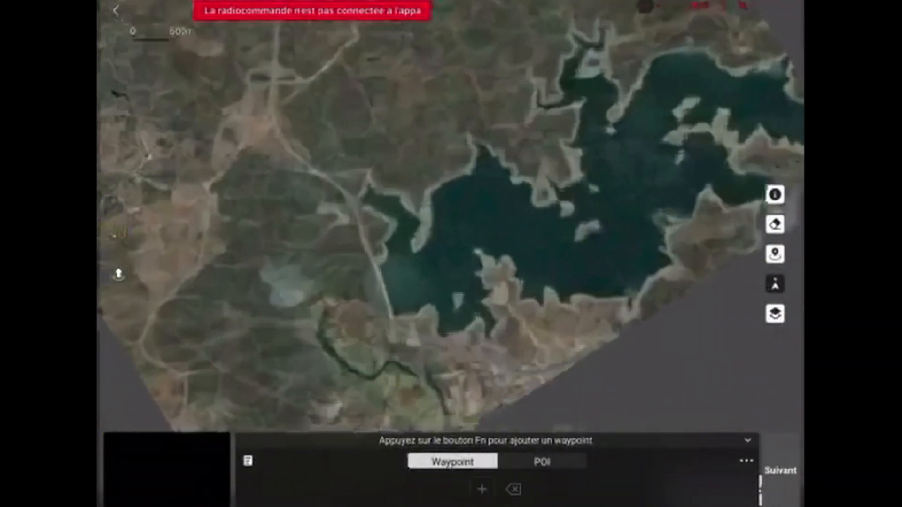
{"action": "scroll", "coordinate": [470, 225], "scroll_direction": "up", "scroll_amount": 4}
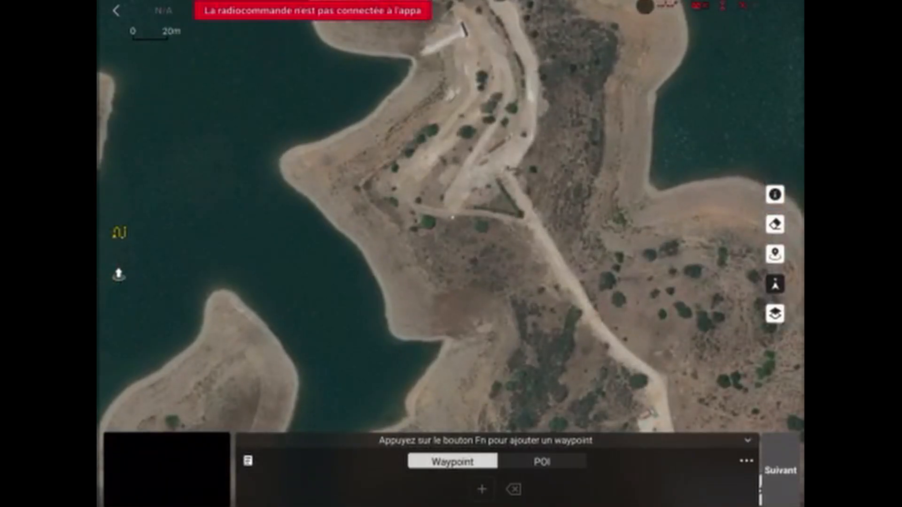
{"action": "left_click", "coordinate": [392, 200]}
{"action": "left_click", "coordinate": [417, 171]}
{"action": "left_click", "coordinate": [446, 196]}
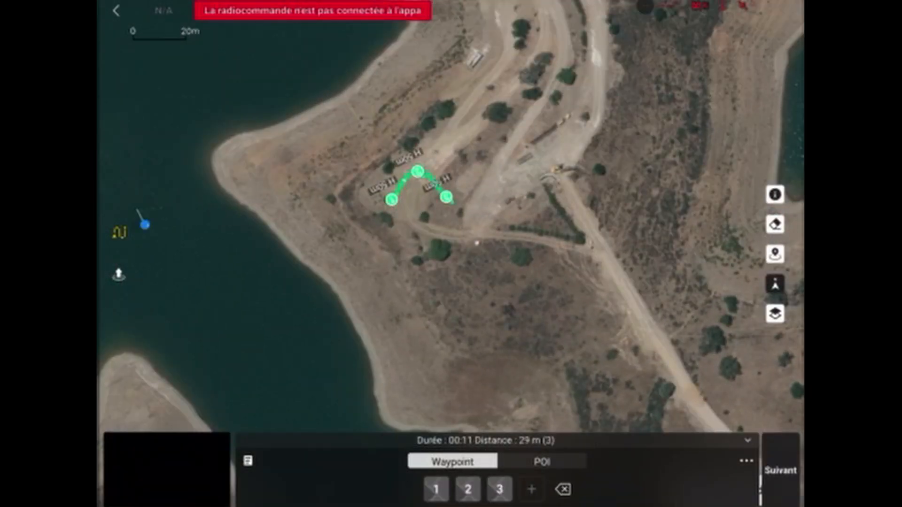
{"action": "left_click", "coordinate": [416, 230]}
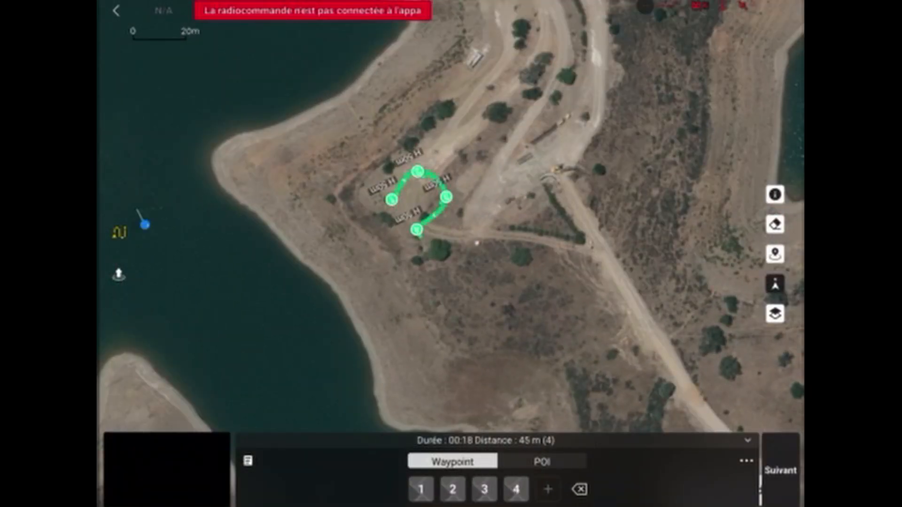
{"action": "left_click_drag", "start_coordinate": [592, 244], "coordinate": [591, 232]}
{"action": "left_click", "coordinate": [116, 11]}
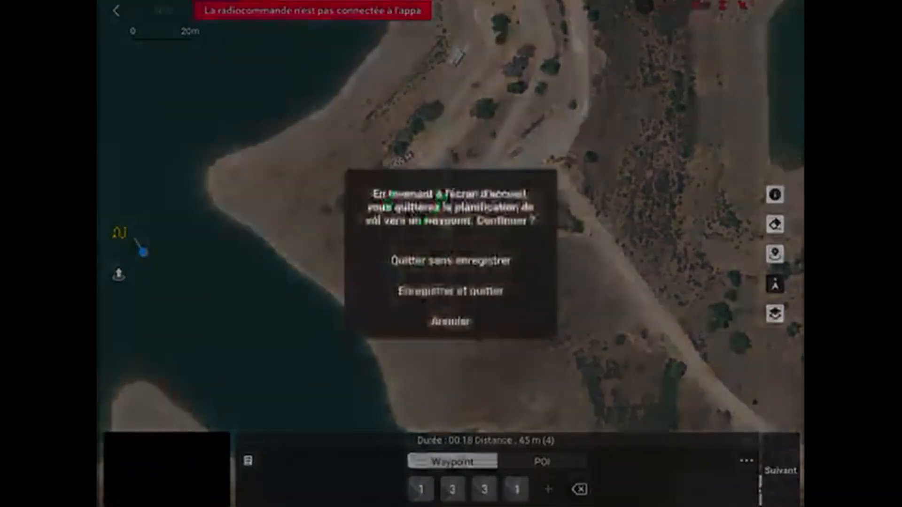
{"action": "left_click", "coordinate": [450, 291]}
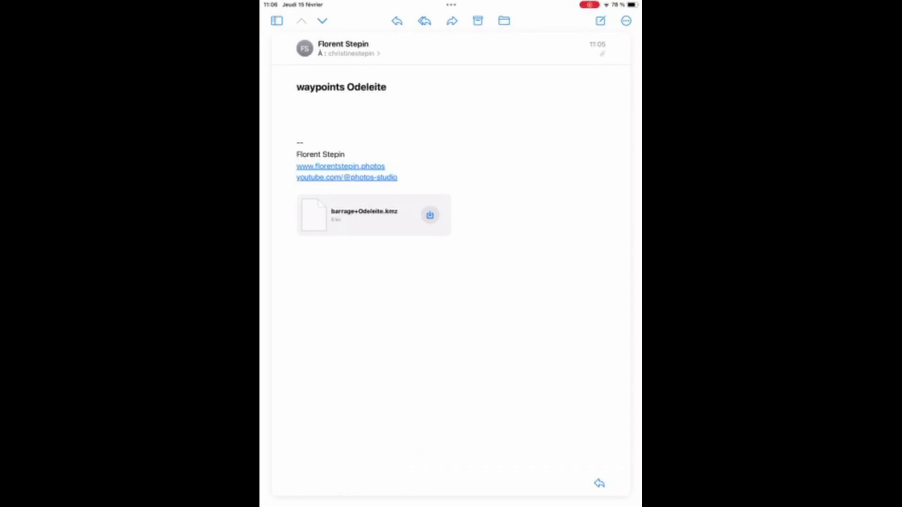
In the mail app, choose DJI Fly's wayline_mission subfolder F4C37D8E-4481-4C0C-8E17-0D974EAA1C8F as the save location for the barrage+Odeleite.kmz attachment.
{"action": "left_click", "coordinate": [430, 215]}
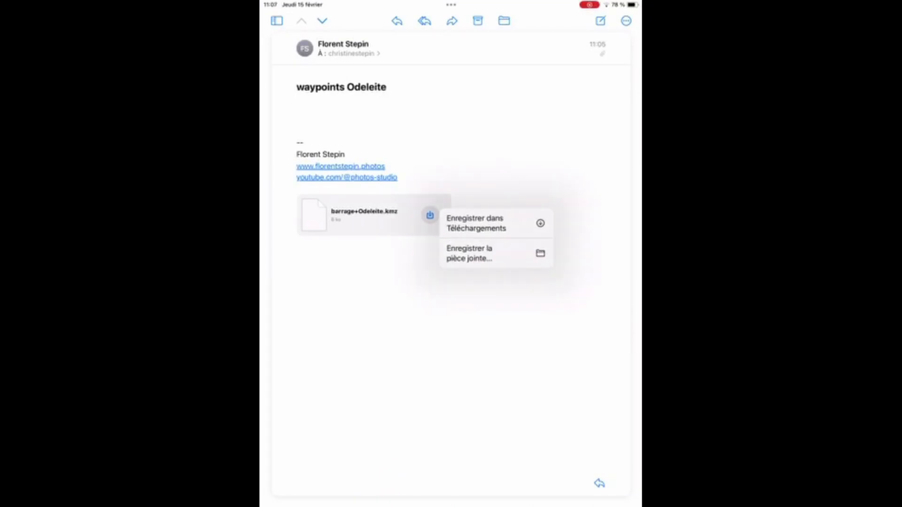
{"action": "left_click", "coordinate": [470, 253]}
{"action": "left_click", "coordinate": [418, 58]}
{"action": "scroll", "coordinate": [505, 260], "scroll_direction": "down", "scroll_amount": 10}
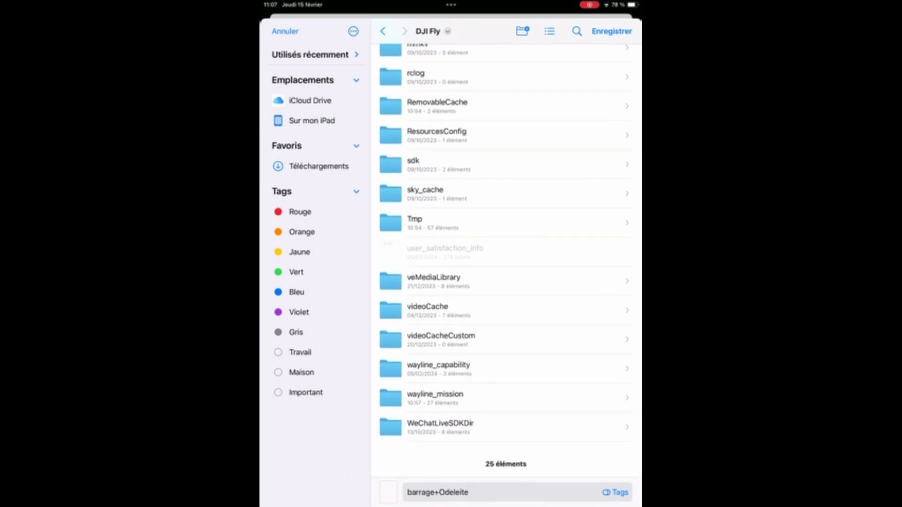
{"action": "left_click", "coordinate": [434, 397]}
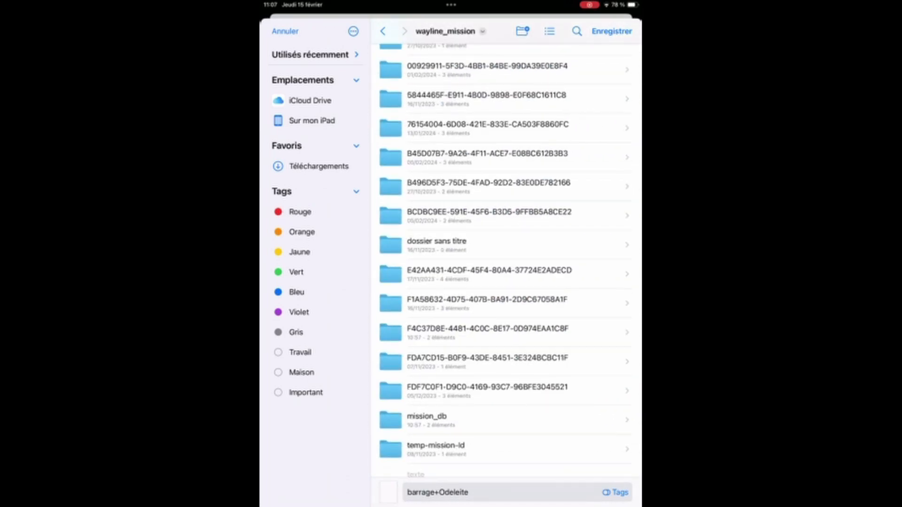
{"action": "left_click", "coordinate": [487, 332]}
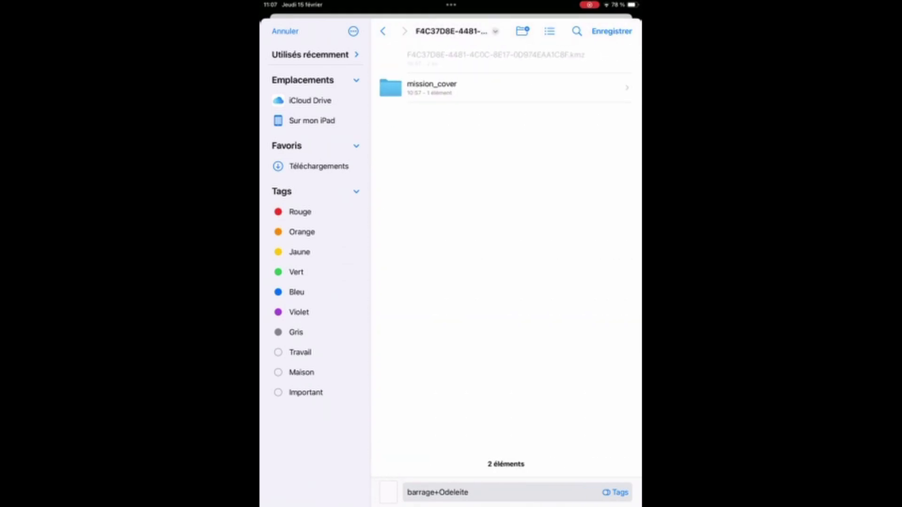
Save barrage+Odeleite.kmz into the mission folder and delete the original F4C37D8E-4481-4C0C-8E17-0D974EAA1C8F.kmz there.
{"action": "left_click", "coordinate": [612, 31]}
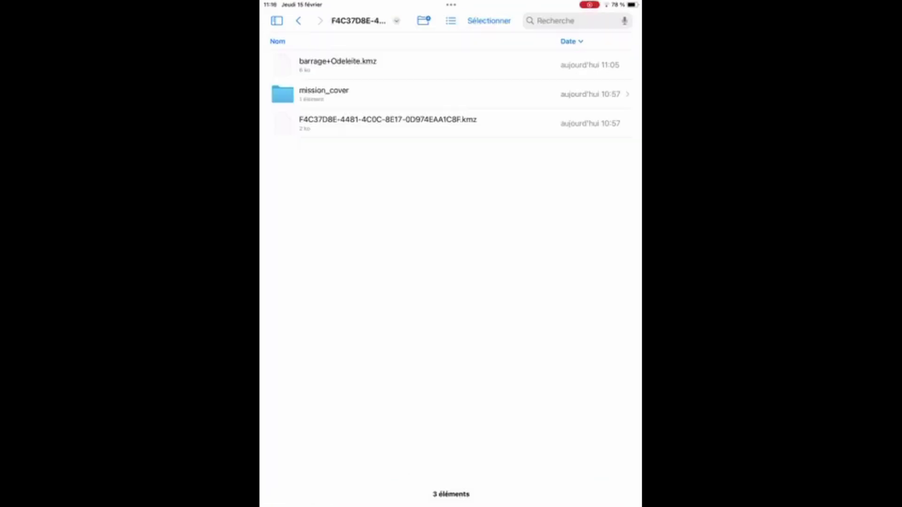
{"action": "right_click", "coordinate": [387, 121]}
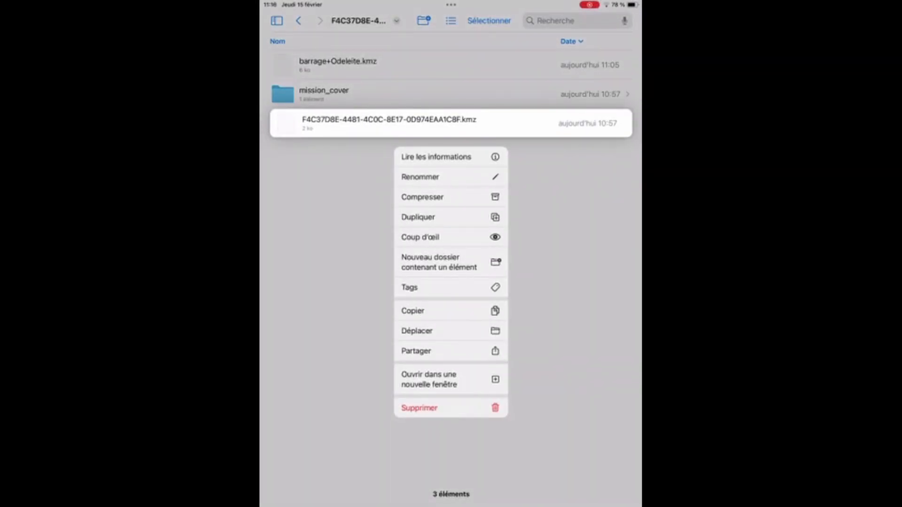
{"action": "left_click", "coordinate": [419, 408]}
Start renaming barrage+Odeleite.kmz in the mission folder and erase its existing name before the .kmz extension.
{"action": "right_click", "coordinate": [337, 65]}
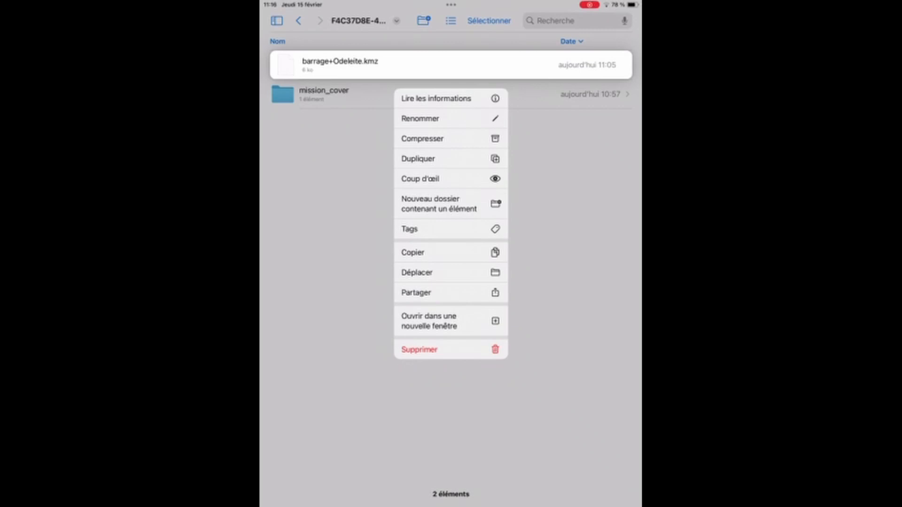
{"action": "left_click", "coordinate": [420, 118]}
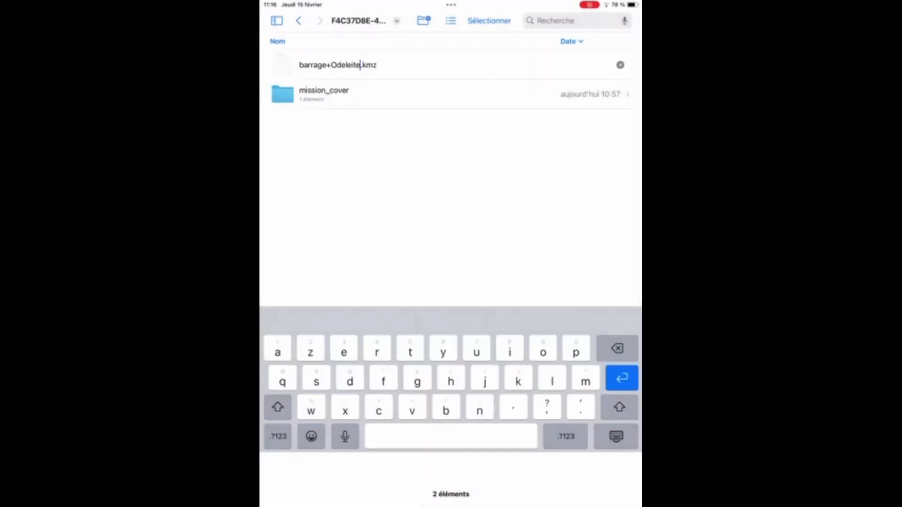
{"action": "key", "text": "BackSpace"}
{"action": "key", "text": "BackSpace"}
{"action": "key", "text": "BackSpace"}
{"action": "key", "text": "BackSpace"}
{"action": "key", "text": "BackSpace"}
{"action": "key", "text": "BackSpace"}
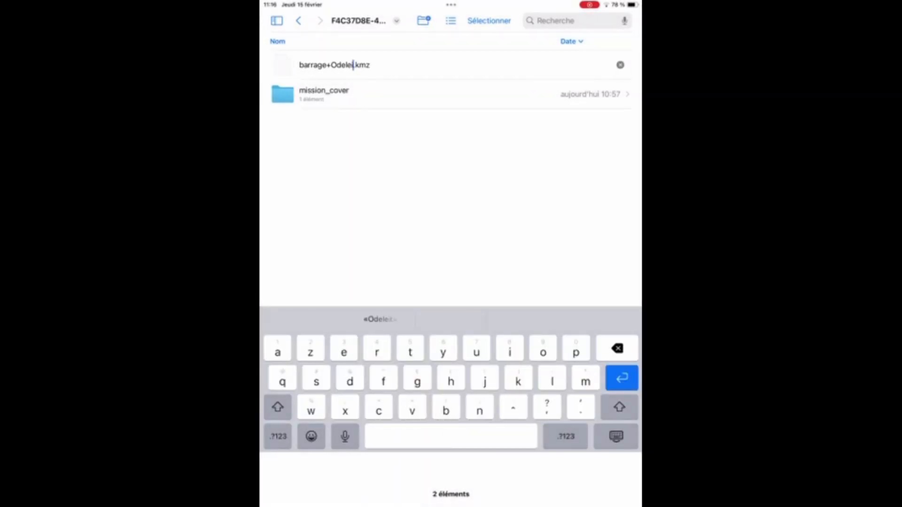
{"action": "key", "text": "BackSpace"}
{"action": "key", "text": "BackSpace"}
{"action": "key", "text": "BackSpace"}
{"action": "key", "text": "BackSpace"}
{"action": "key", "text": "BackSpace"}
{"action": "key", "text": "BackSpace"}
{"action": "key", "text": "BackSpace"}
{"action": "key", "text": "BackSpace"}
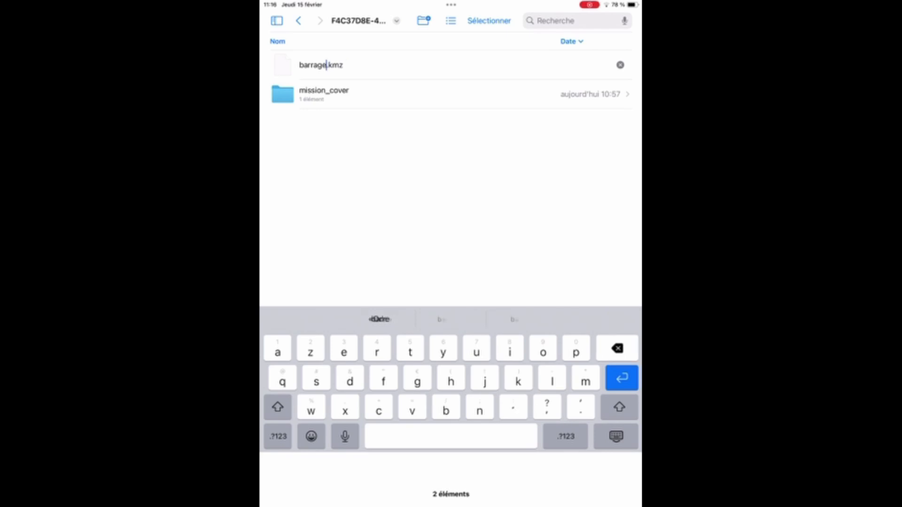
{"action": "key", "text": "BackSpace"}
{"action": "key", "text": "BackSpace"}
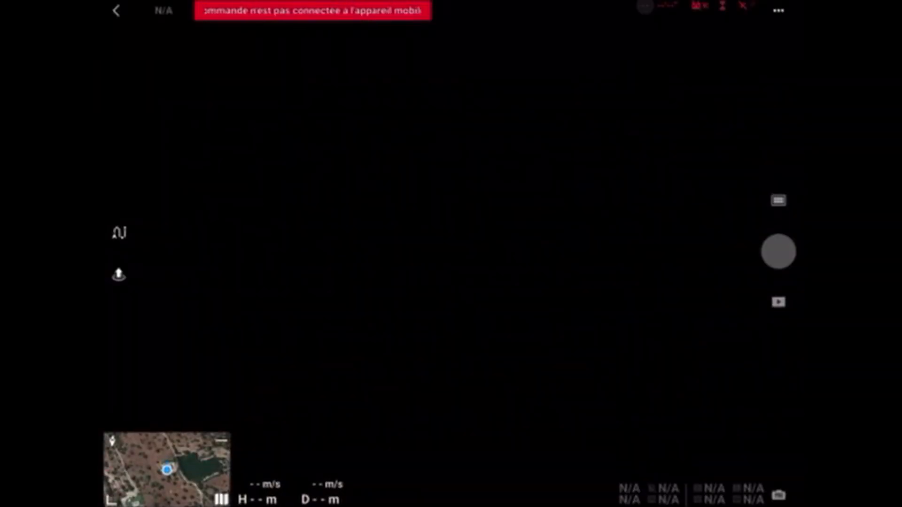
{"action": "left_click", "coordinate": [119, 233]}
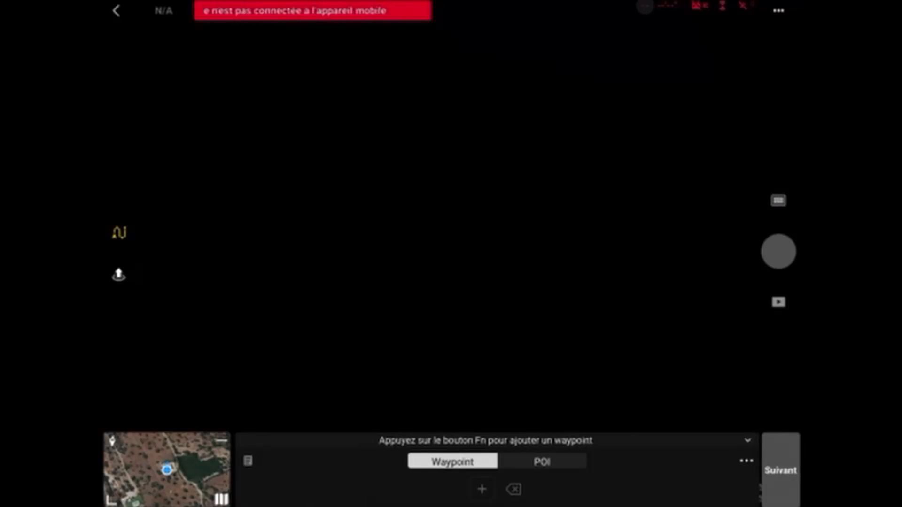
{"action": "left_click", "coordinate": [248, 461]}
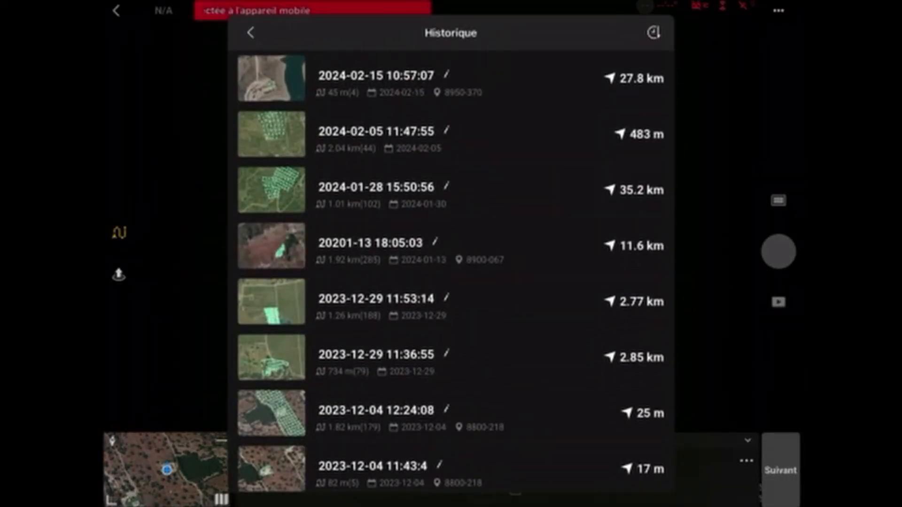
{"action": "left_click", "coordinate": [451, 469]}
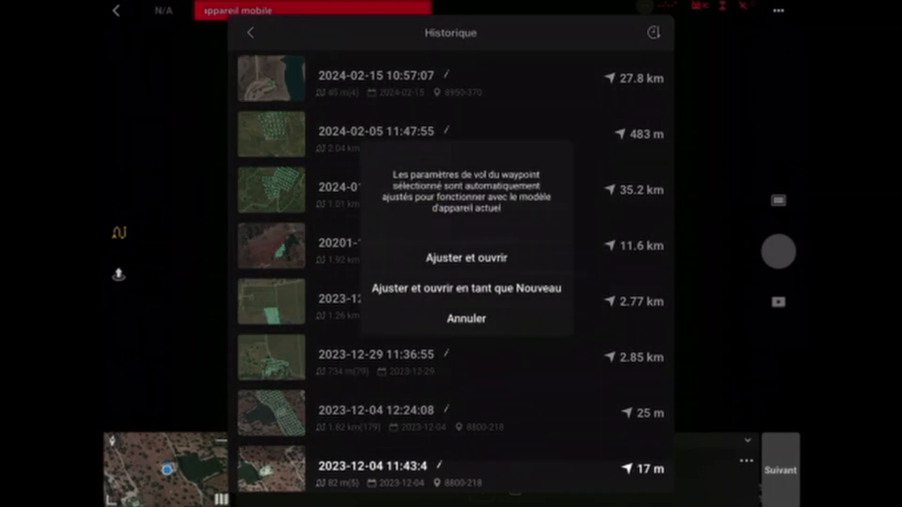
{"action": "left_click", "coordinate": [466, 258]}
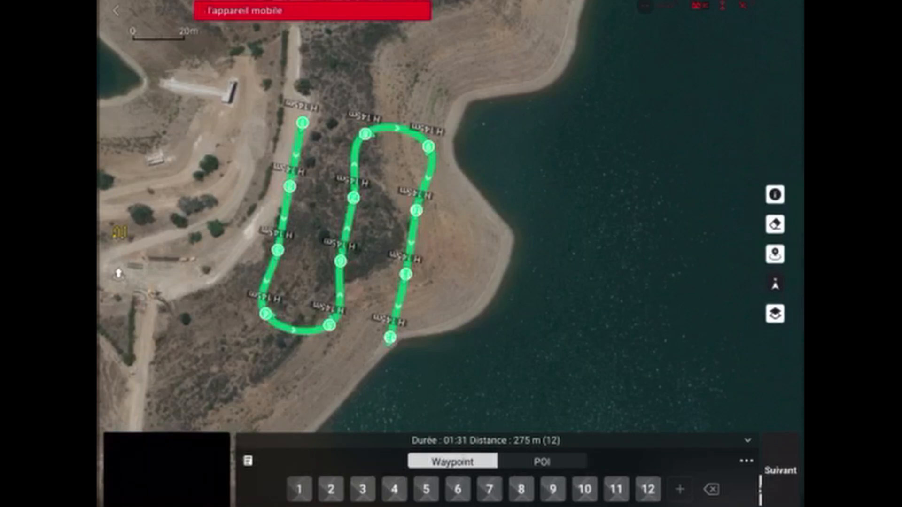
Set the altitude of waypoint 1 to 50 m.
{"action": "left_click", "coordinate": [299, 490]}
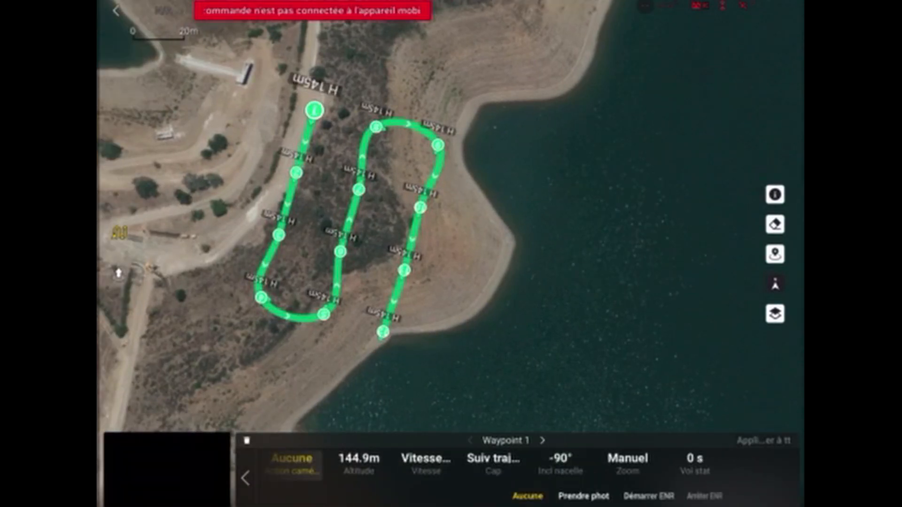
{"action": "left_click", "coordinate": [359, 464]}
{"action": "left_click_drag", "start_coordinate": [418, 496], "coordinate": [321, 496]}
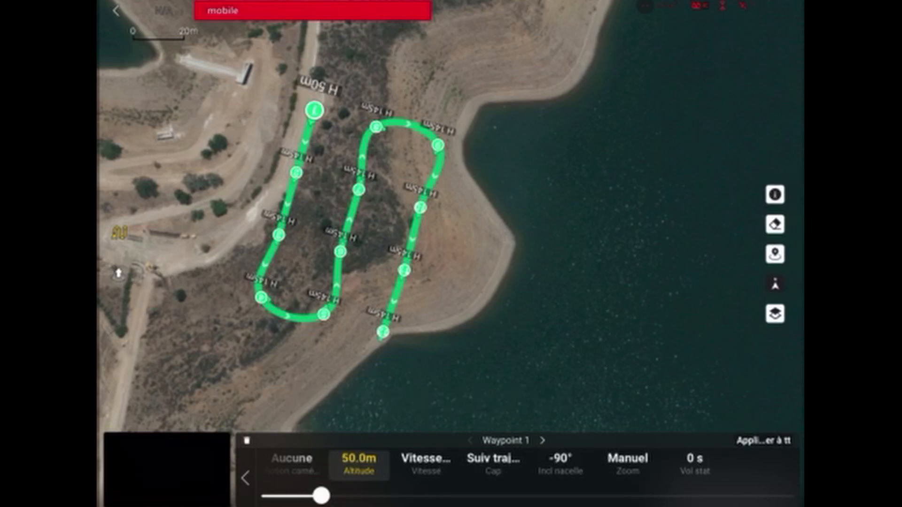
Set the hover time of waypoint 1 to 1 s and apply it to all waypoints.
{"action": "left_click", "coordinate": [695, 465]}
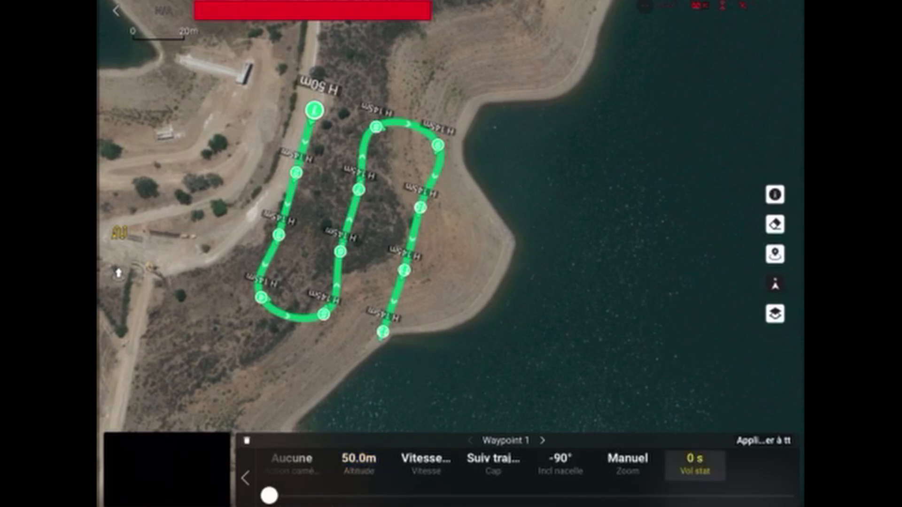
{"action": "left_click_drag", "start_coordinate": [269, 496], "coordinate": [281, 496]}
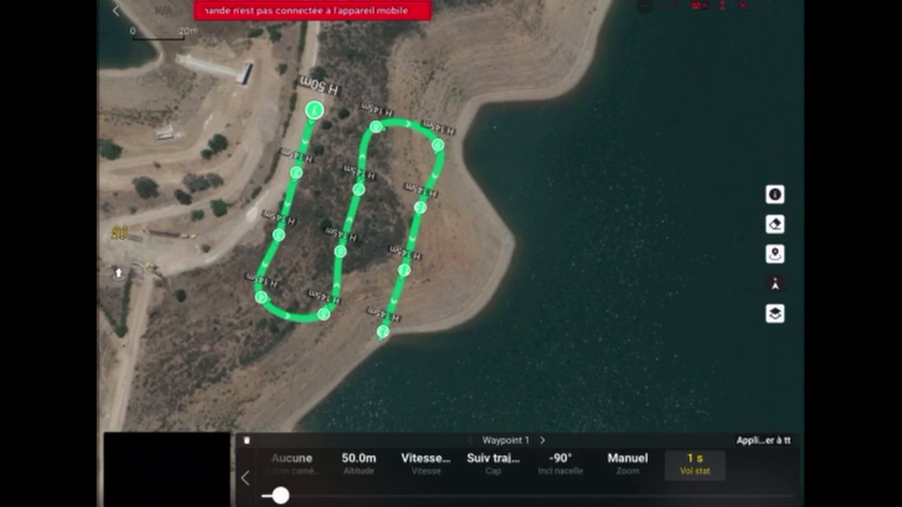
{"action": "left_click", "coordinate": [763, 441]}
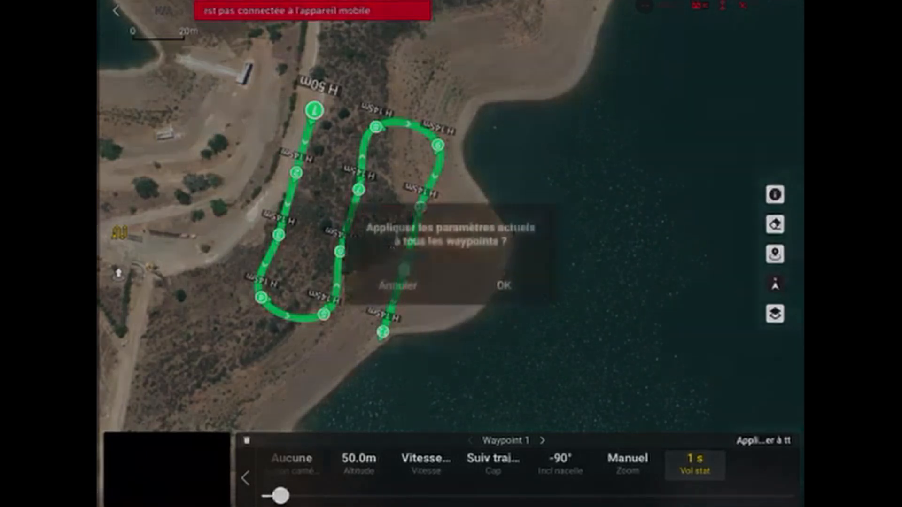
{"action": "left_click", "coordinate": [504, 286]}
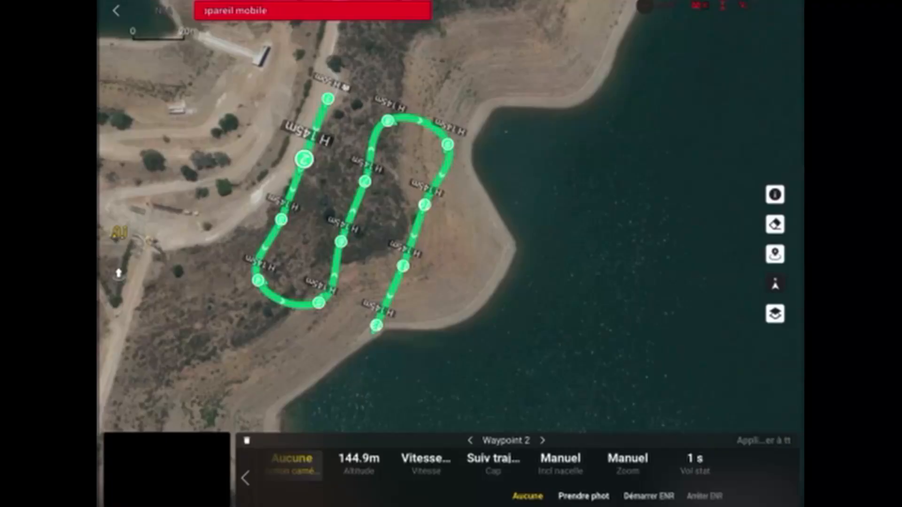
Set the camera action to take a photo on each waypoint from 2 to 12.
{"action": "left_click", "coordinate": [583, 496]}
{"action": "left_click", "coordinate": [281, 219]}
{"action": "left_click", "coordinate": [583, 496]}
{"action": "left_click", "coordinate": [542, 441]}
{"action": "left_click", "coordinate": [583, 496]}
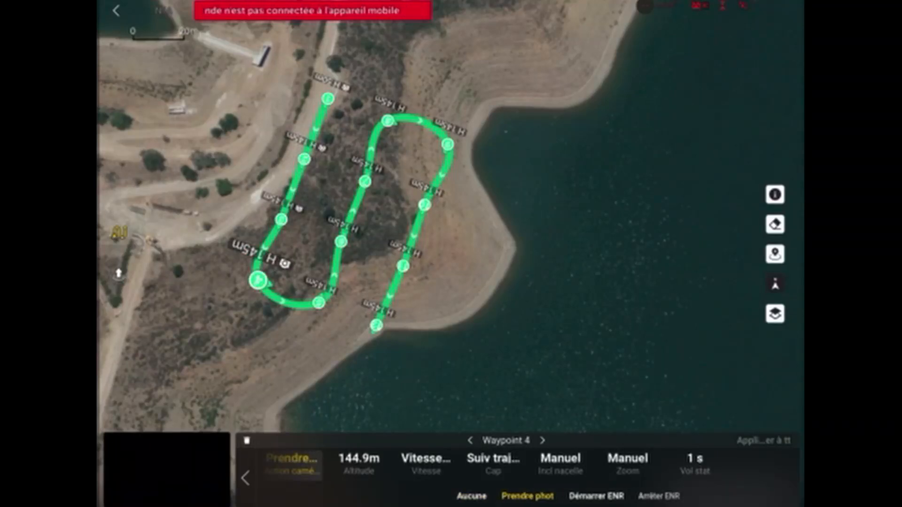
{"action": "left_click", "coordinate": [542, 441]}
{"action": "left_click", "coordinate": [583, 496]}
{"action": "left_click", "coordinate": [542, 440]}
{"action": "left_click", "coordinate": [583, 496]}
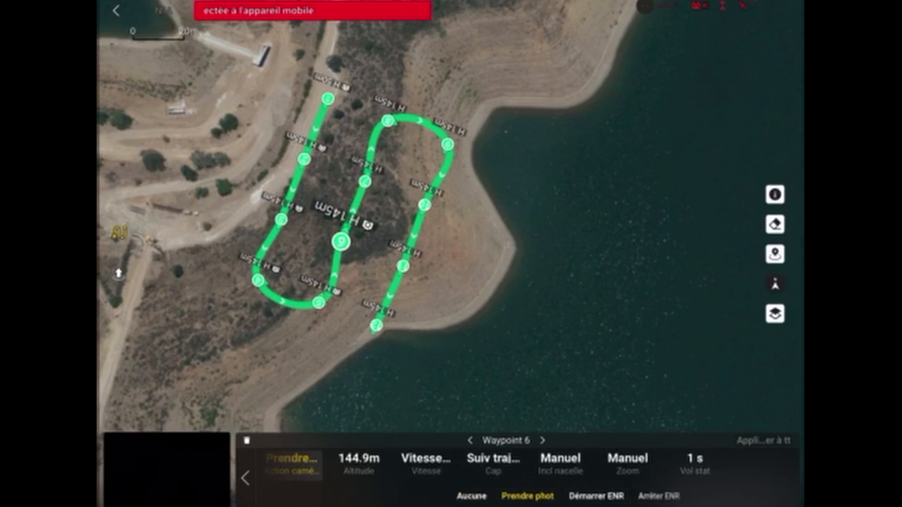
{"action": "left_click", "coordinate": [542, 440]}
{"action": "left_click", "coordinate": [583, 496]}
{"action": "left_click", "coordinate": [542, 441]}
{"action": "left_click", "coordinate": [527, 496]}
{"action": "left_click", "coordinate": [542, 441]}
{"action": "left_click", "coordinate": [527, 496]}
{"action": "left_click", "coordinate": [542, 441]}
{"action": "left_click", "coordinate": [583, 496]}
{"action": "left_click", "coordinate": [543, 440]}
{"action": "left_click", "coordinate": [584, 496]}
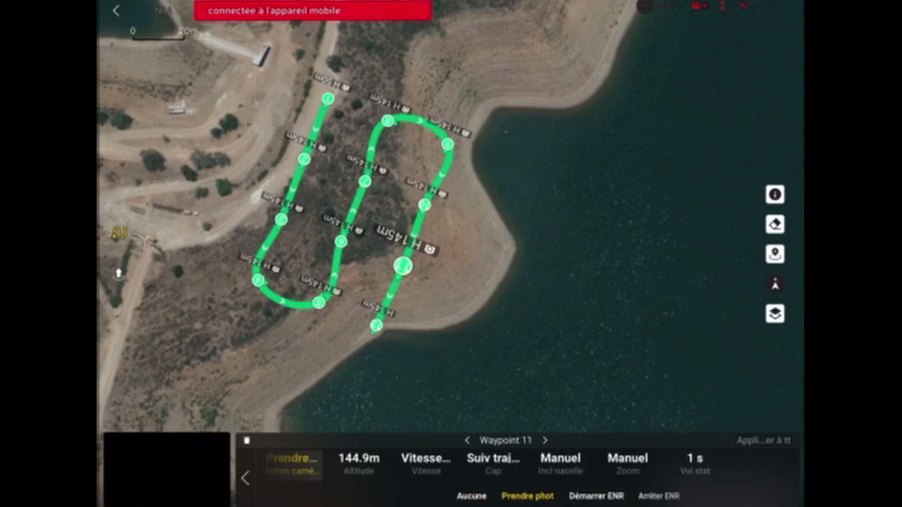
{"action": "left_click", "coordinate": [545, 440]}
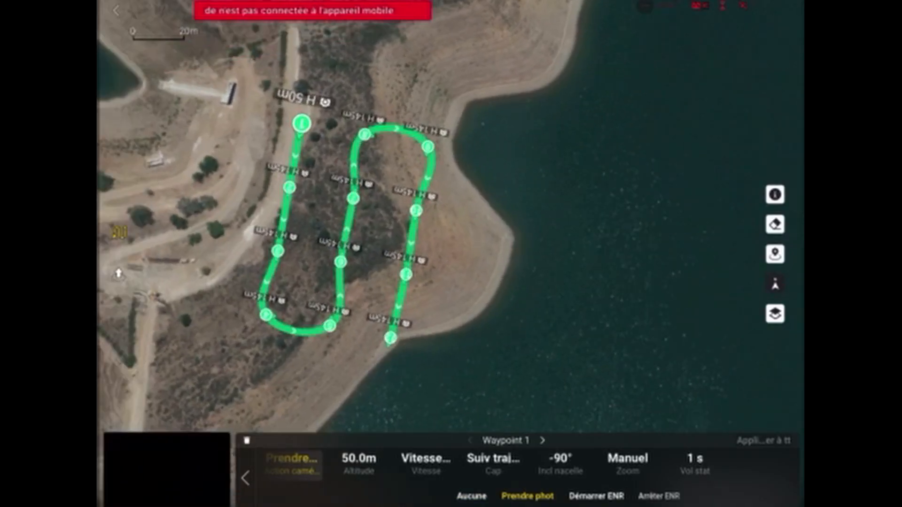
Apply waypoint 1's 50 m altitude to all waypoints of the mission.
{"action": "left_click", "coordinate": [359, 464]}
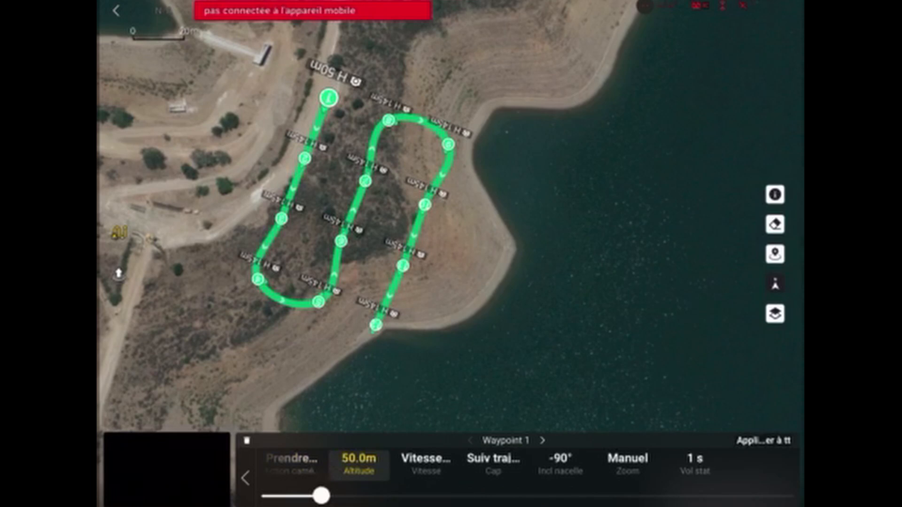
{"action": "left_click", "coordinate": [763, 440]}
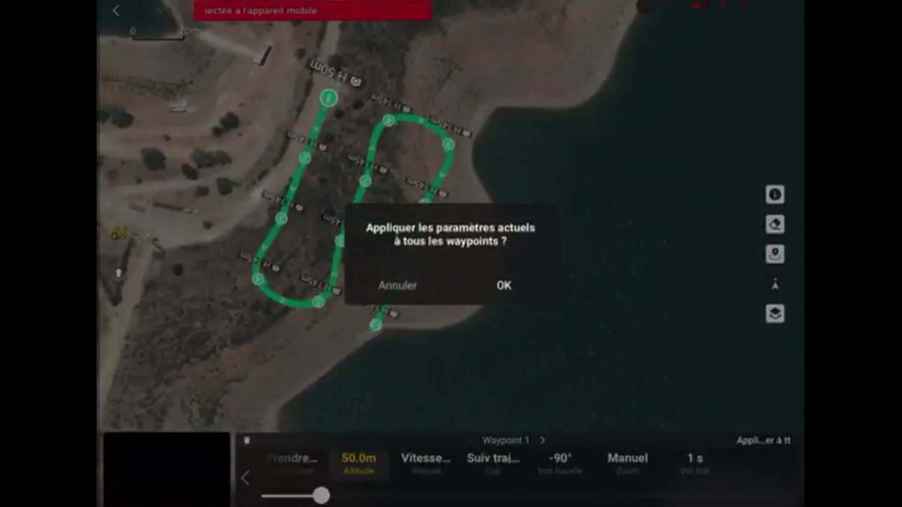
{"action": "left_click", "coordinate": [503, 286]}
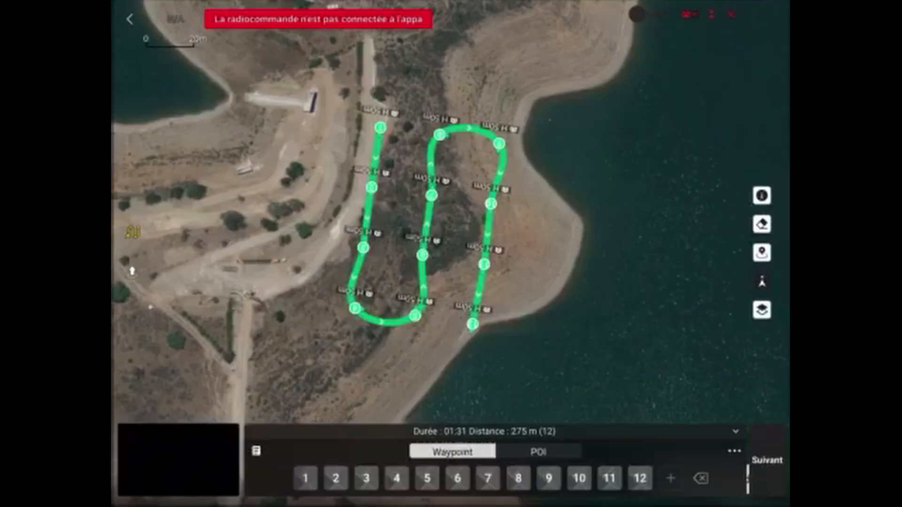
Open the mission's general flight parameters for a check, and save the mission on quitting the planner.
{"action": "left_click", "coordinate": [767, 459]}
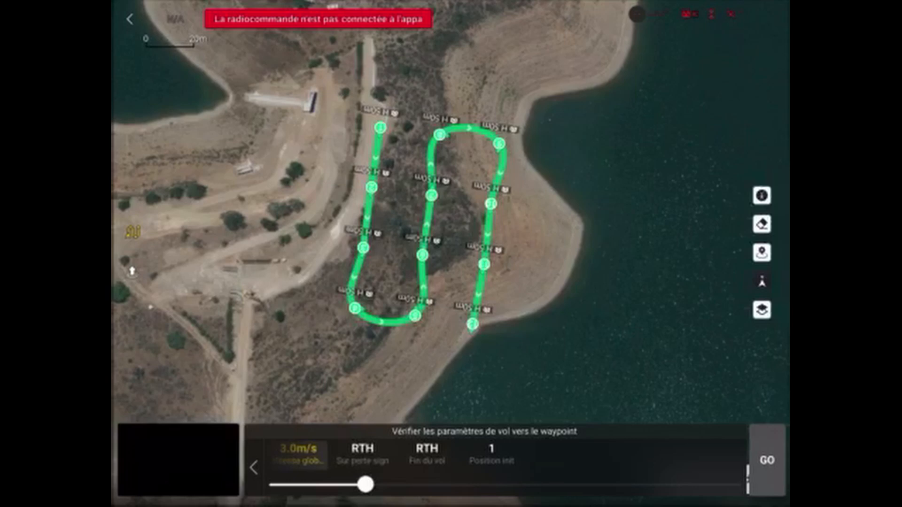
{"action": "left_click", "coordinate": [130, 19]}
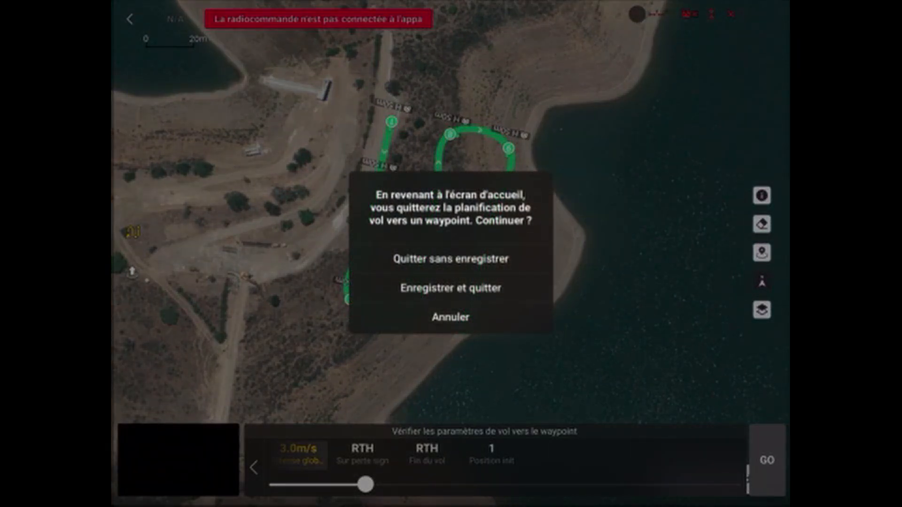
{"action": "left_click", "coordinate": [450, 288]}
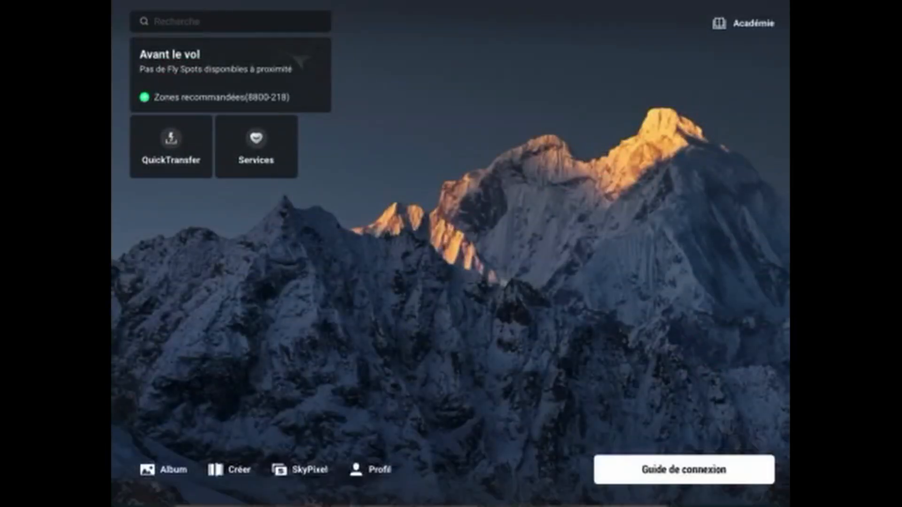